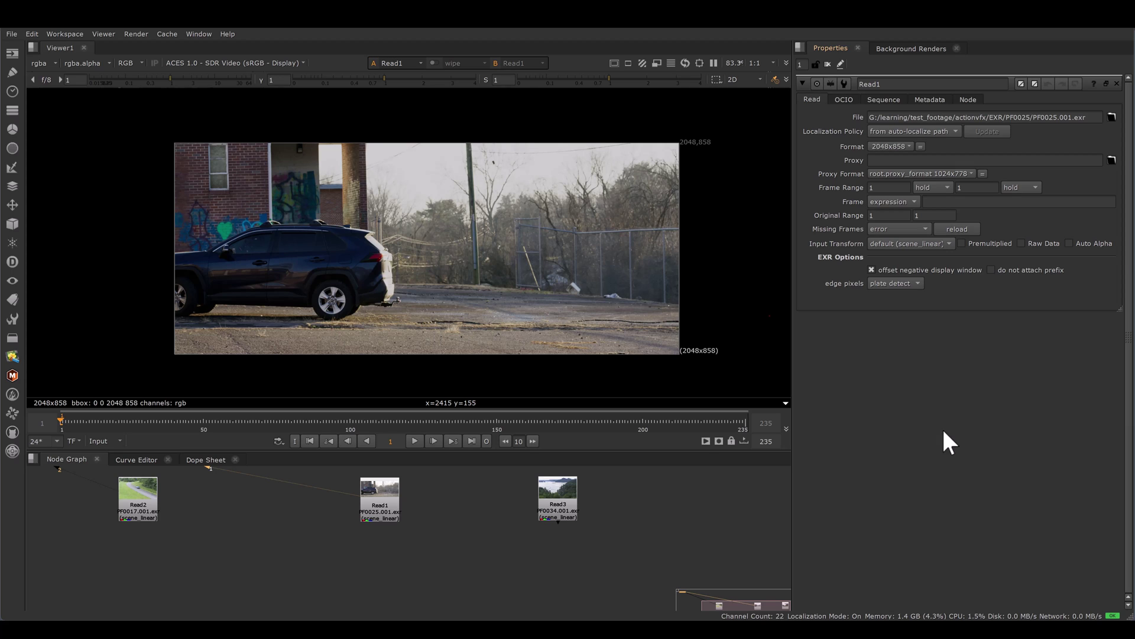
Add Colorspace1 under Read1 converting Linear to AlexaV3LogC, and nudge it into place.
double_click(388, 514)
key("Tab")
type("color")
left_click(301, 518)
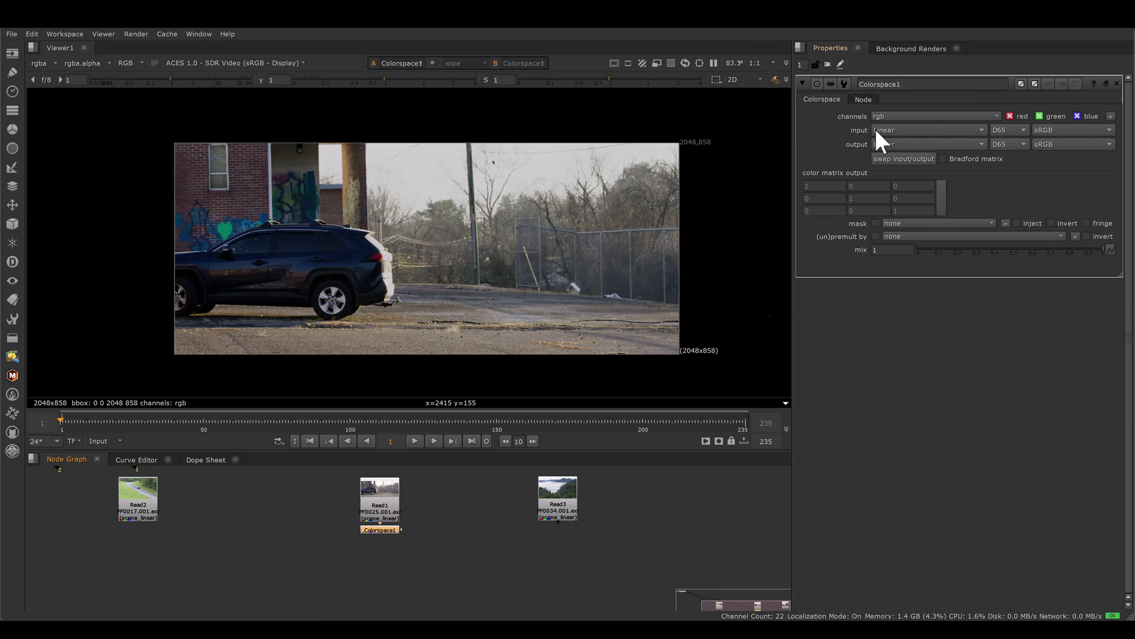
left_click(892, 147)
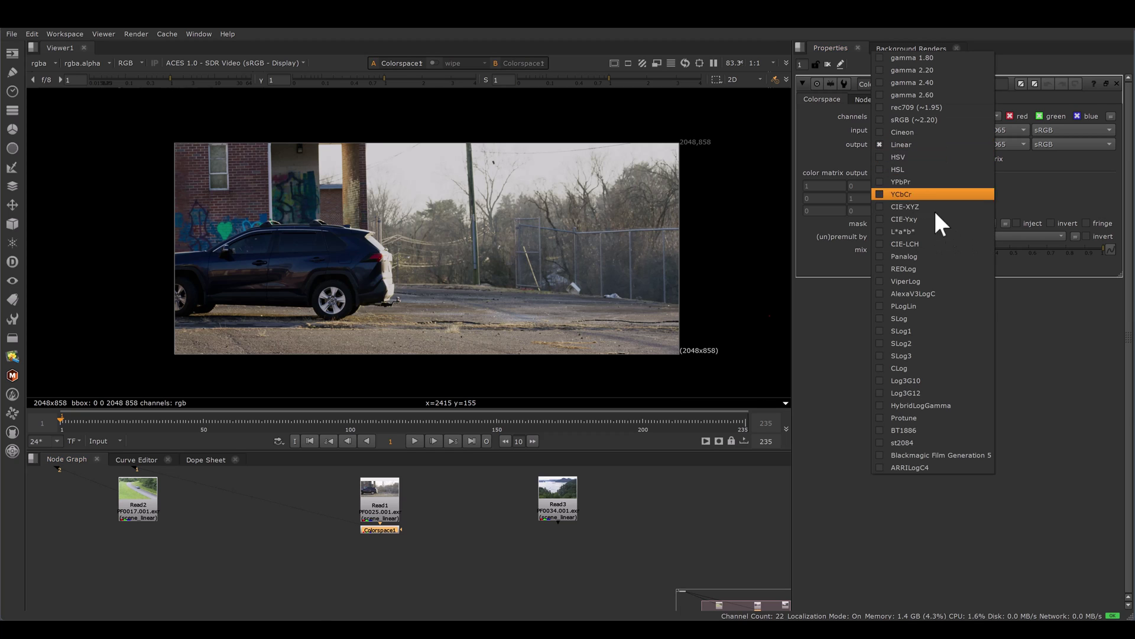
left_click(928, 296)
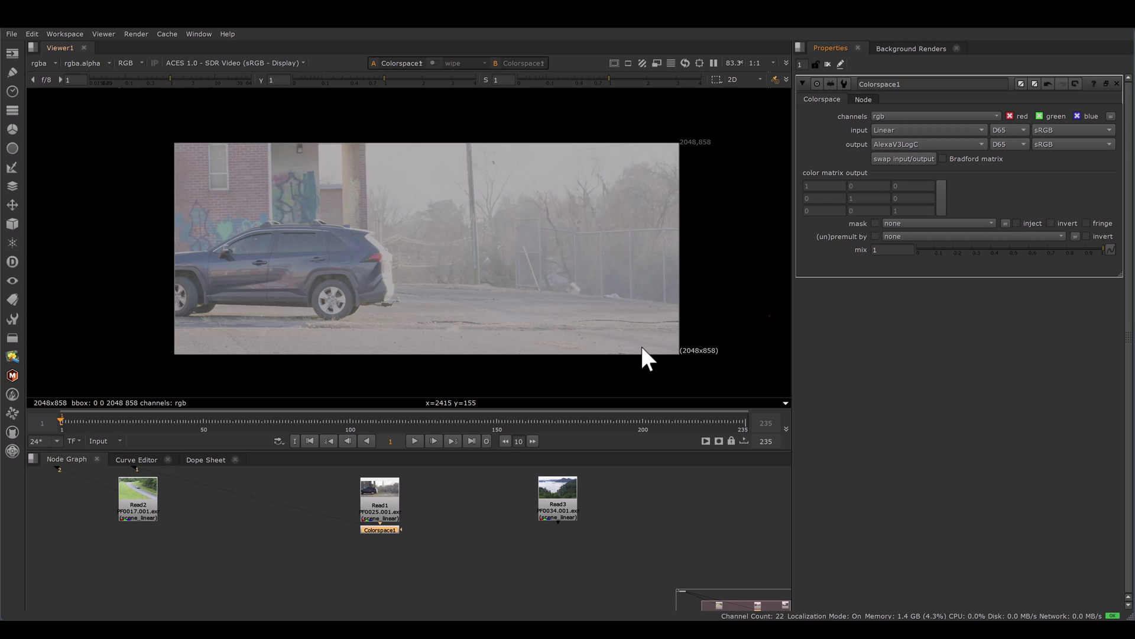
left_click_drag(385, 529, 387, 537)
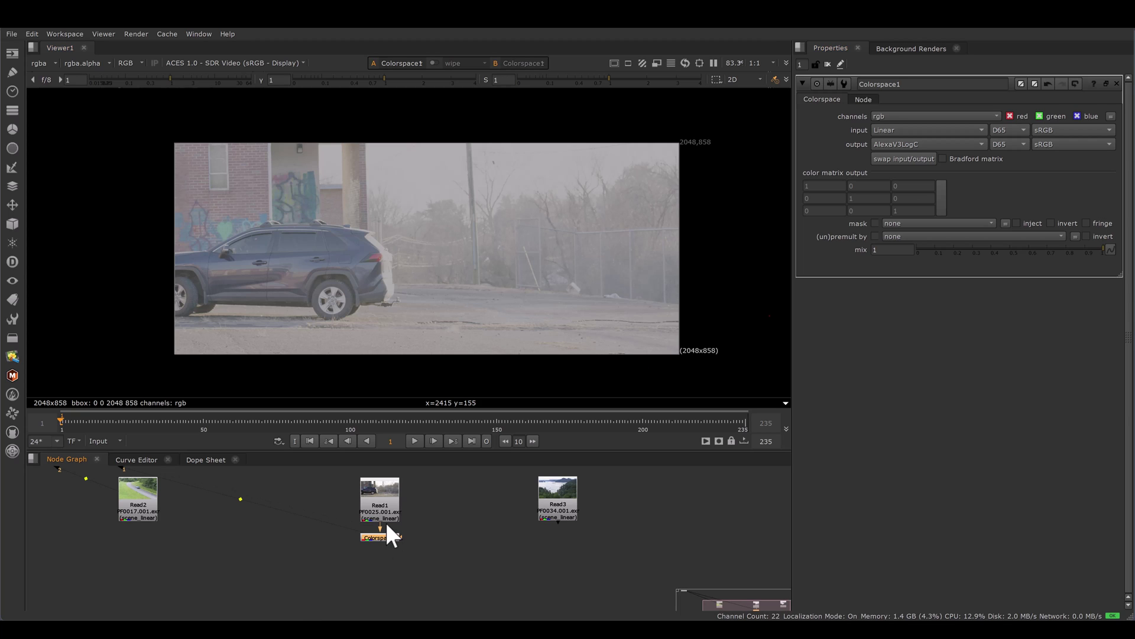
Paste Colorspace2 under Colorspace1, swap it to convert back to Linear, and compare with Read1.
key("ctrl+v")
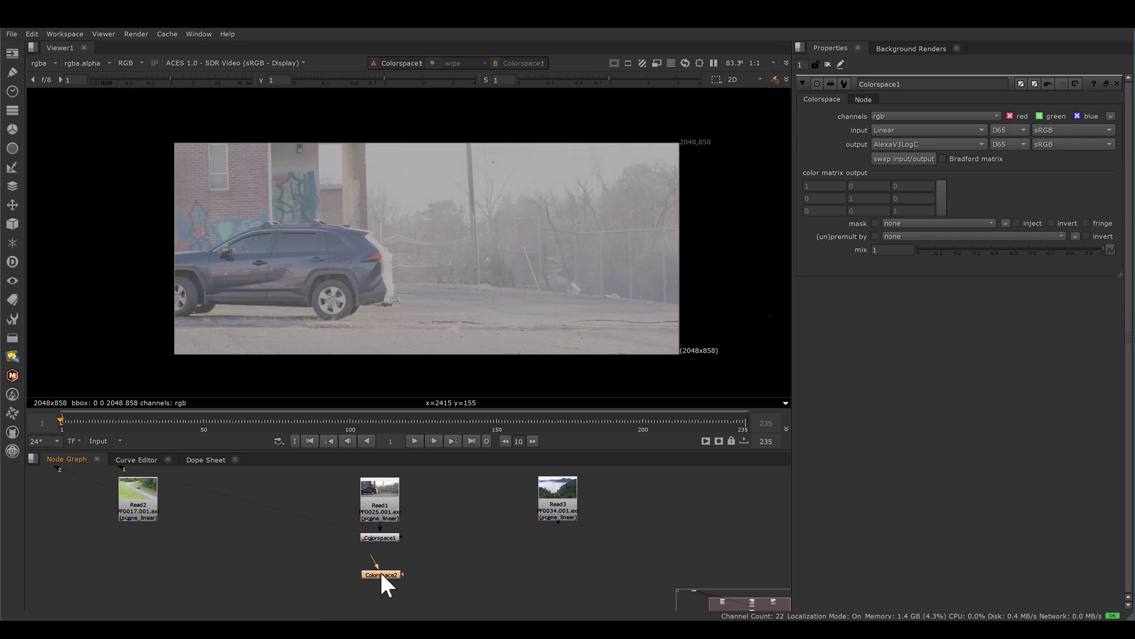
left_click_drag(384, 572, 387, 569)
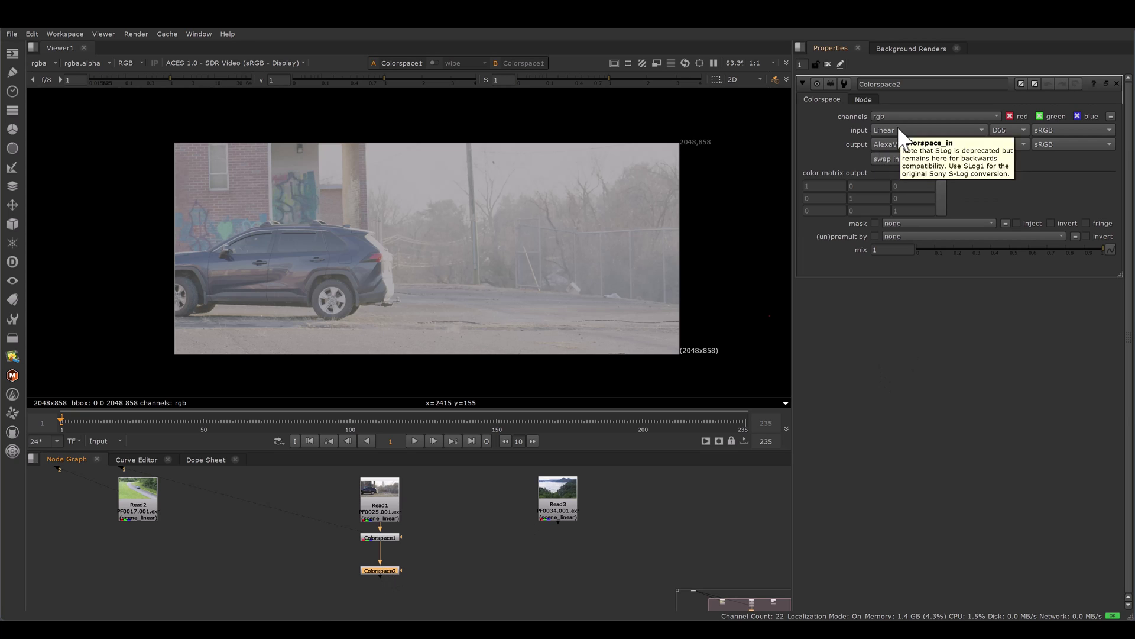
left_click(892, 159)
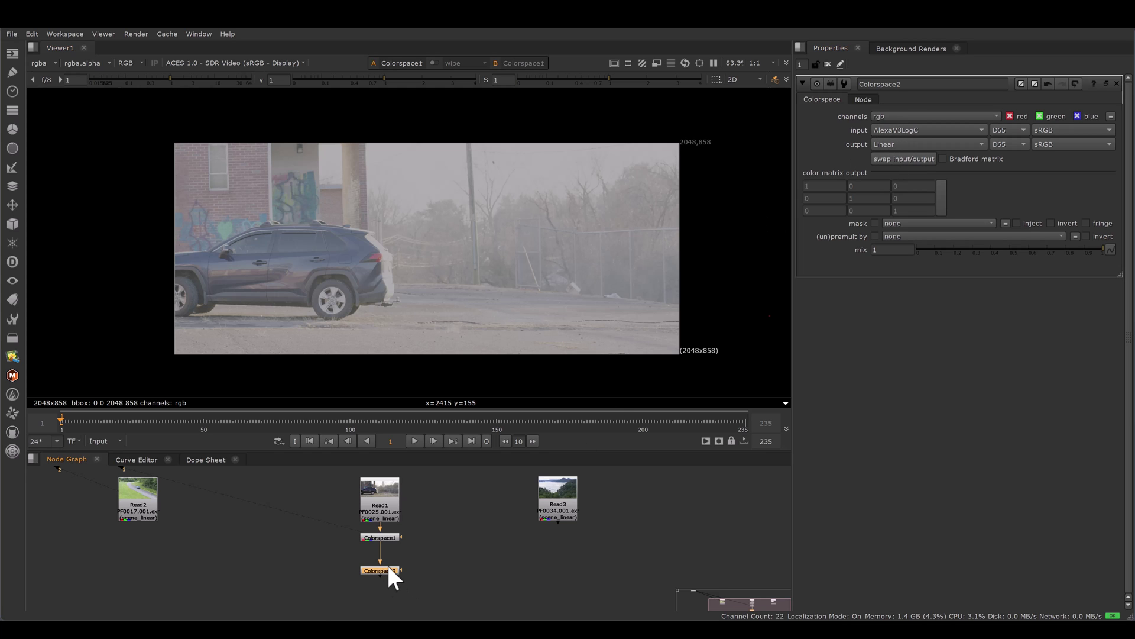
double_click(380, 490)
Insert Grade1 between Colorspace1 and Colorspace2 and align it with the chain.
key("1")
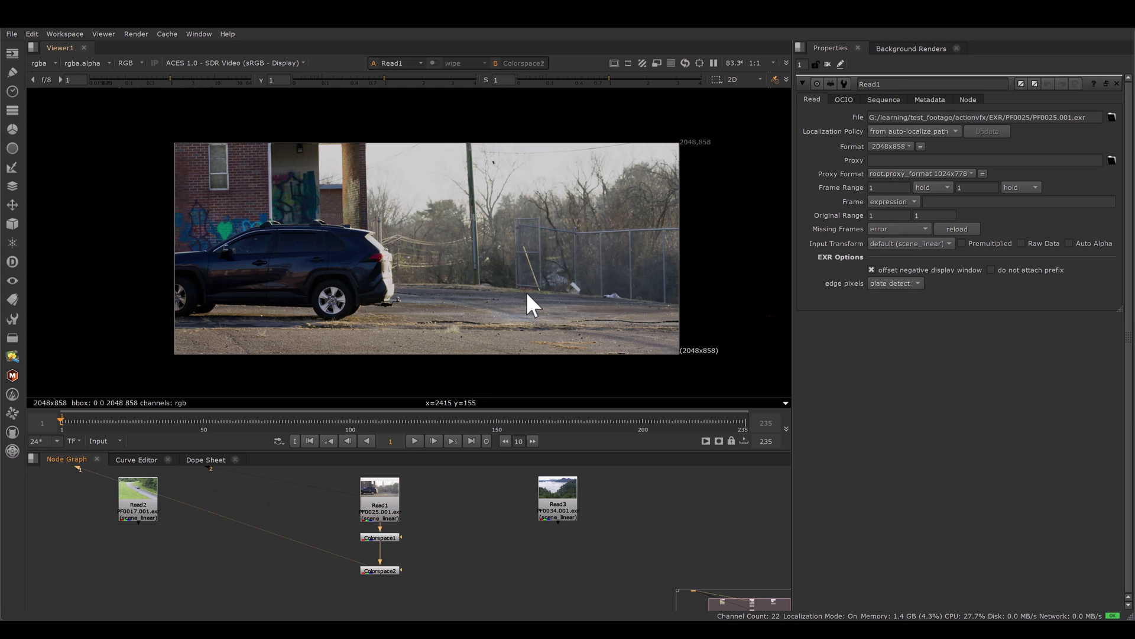
key("1")
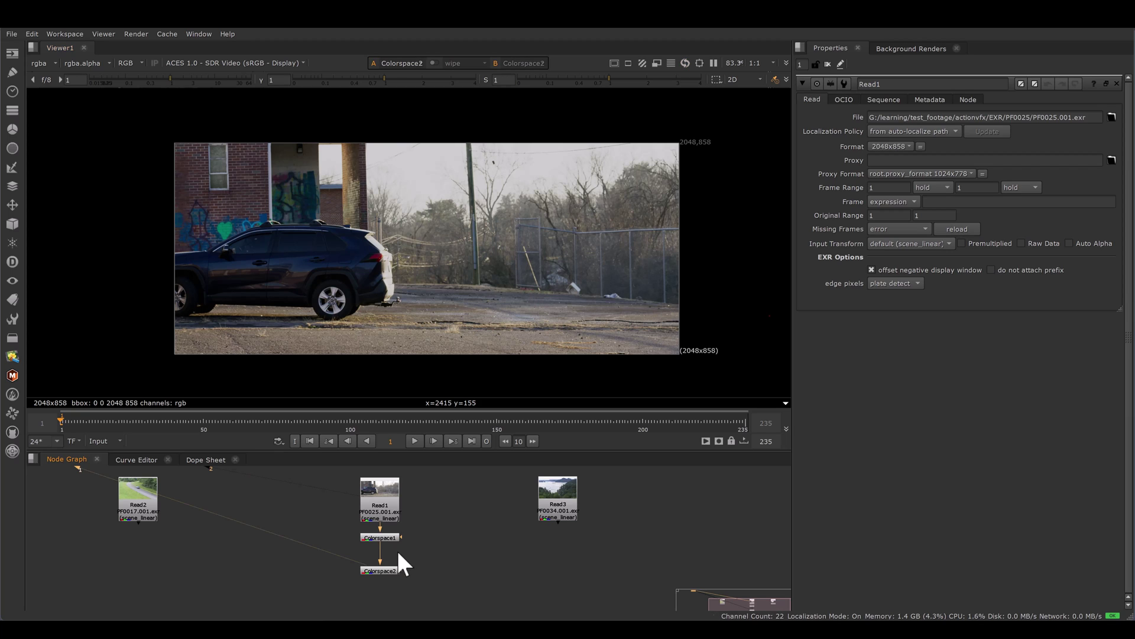
left_click(397, 554)
key("g")
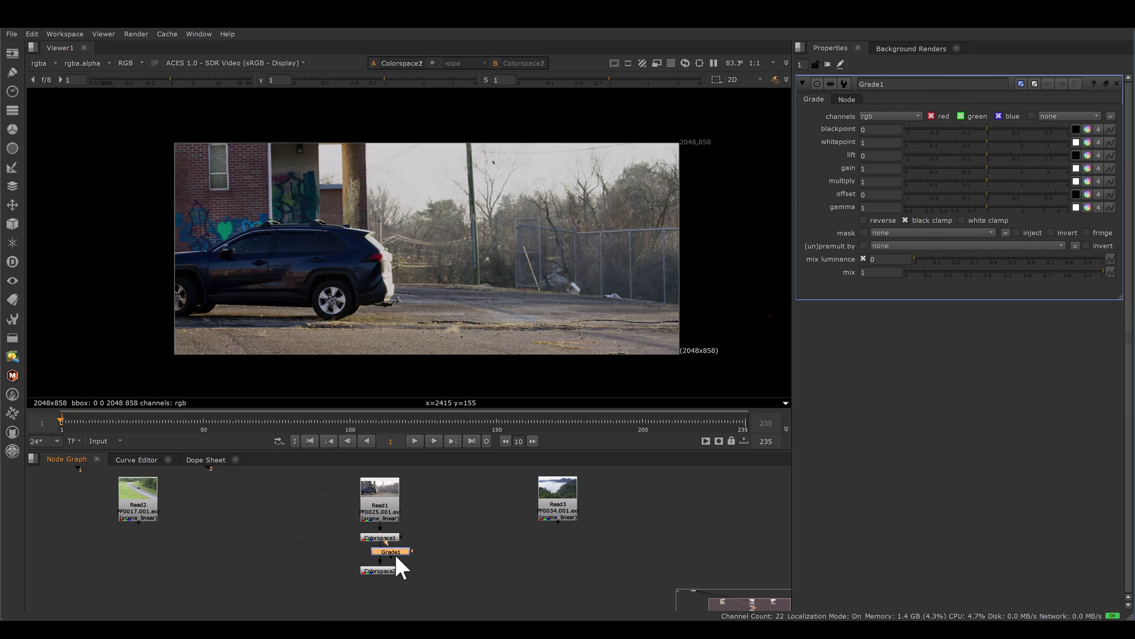
left_click_drag(385, 548, 387, 551)
Split Grade1's offset into channels and drag its temperature warmer toward red.
left_click(1098, 194)
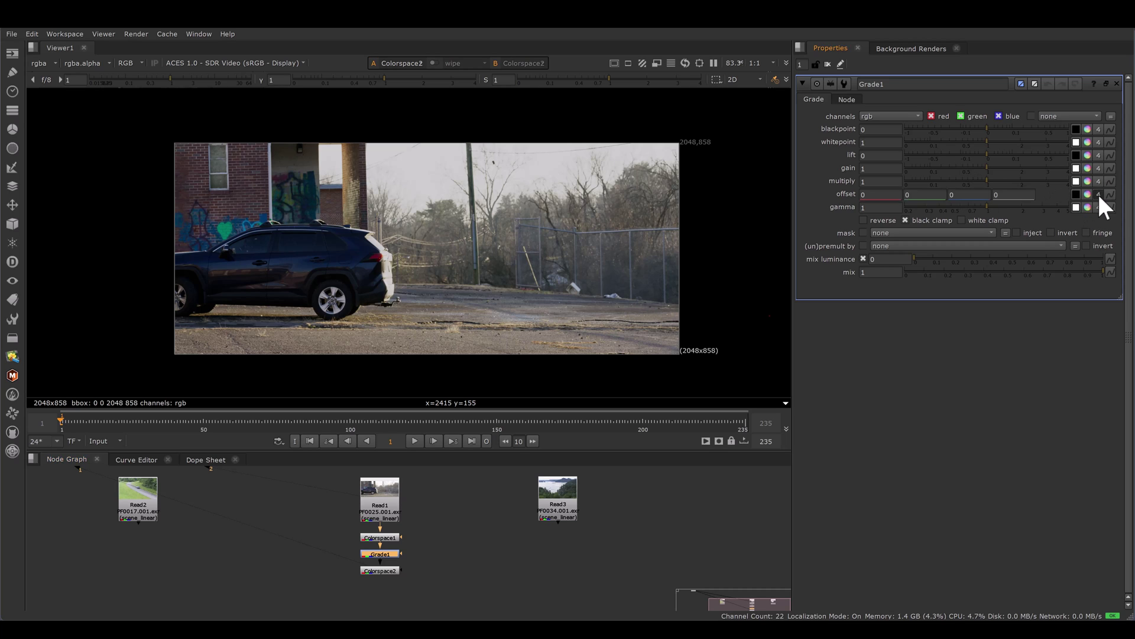
left_click(1086, 195)
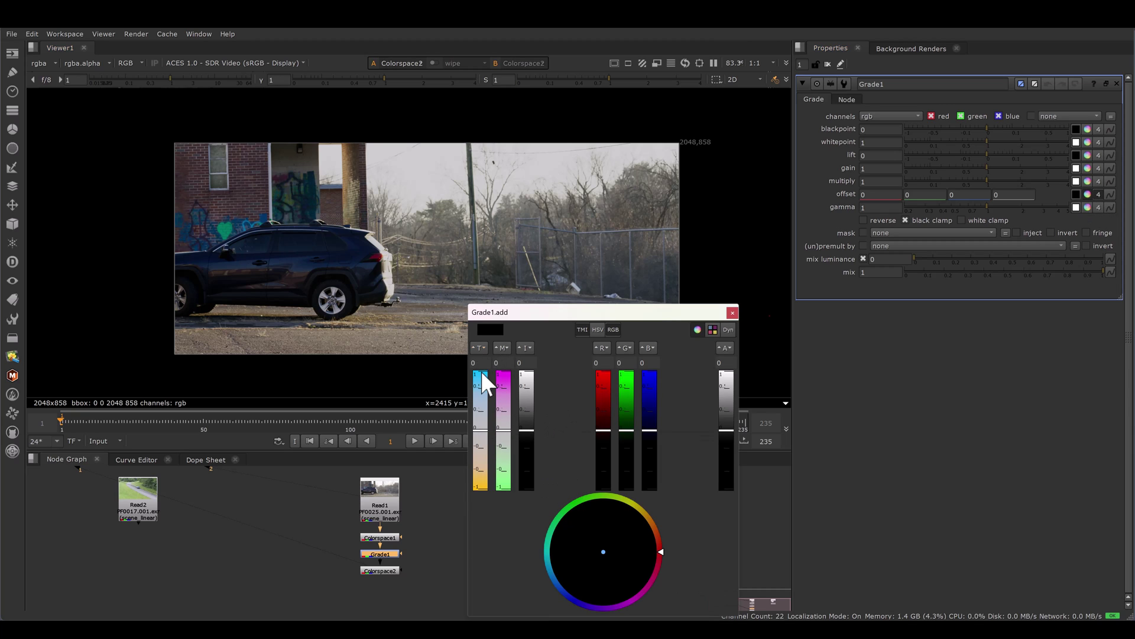
left_click_drag(484, 427, 484, 434)
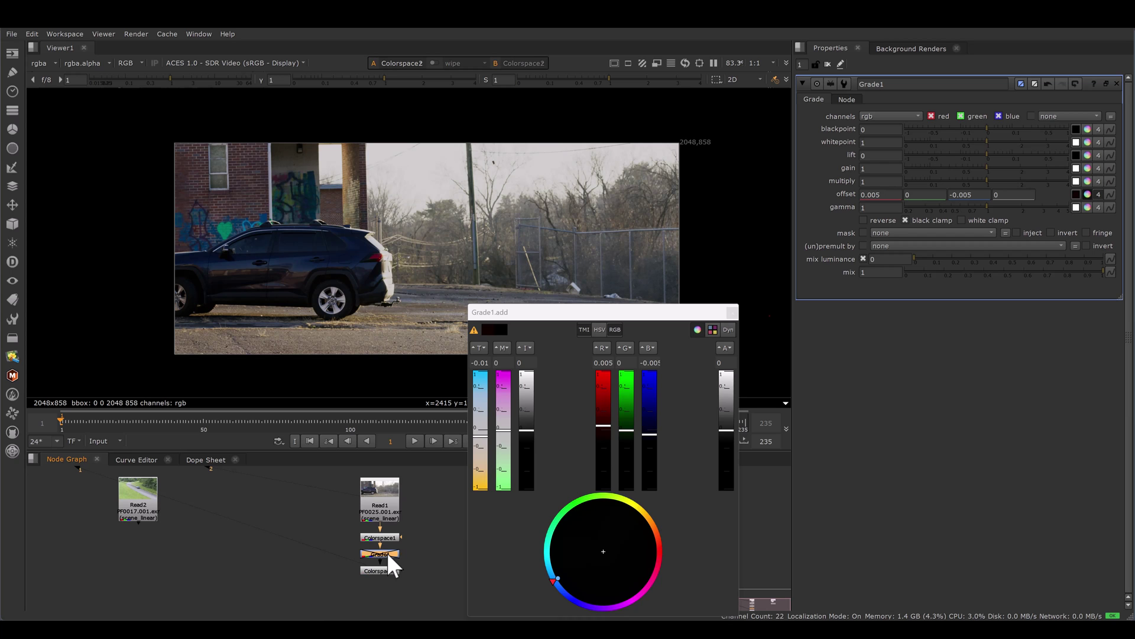
left_click_drag(710, 312, 1028, 321)
scroll(525, 224, "up", 2)
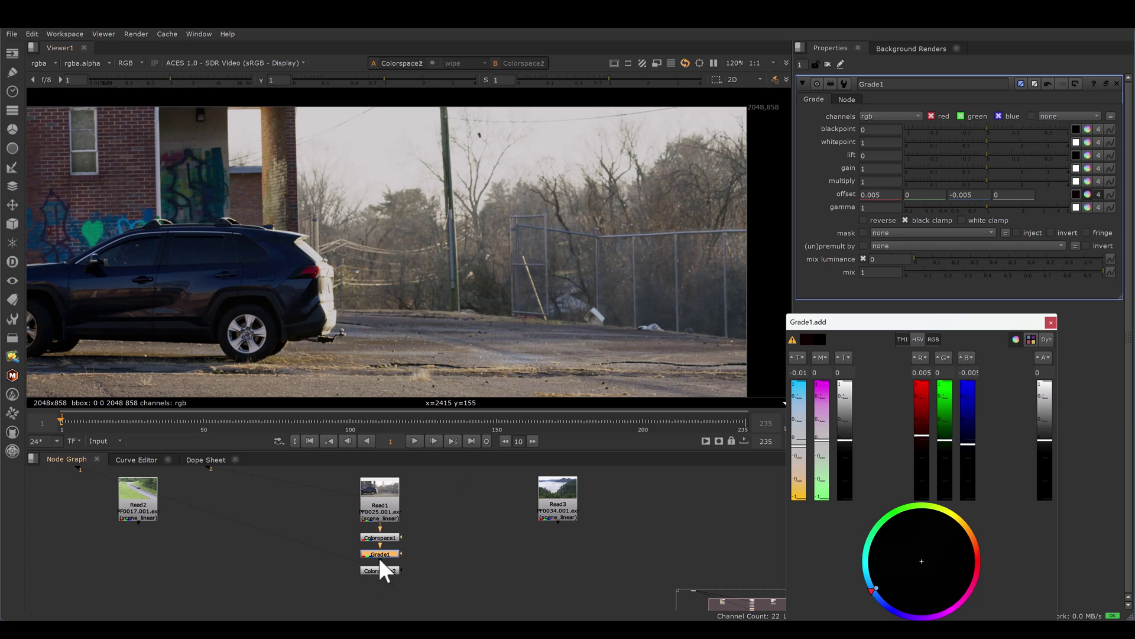
scroll(648, 228, "down", 2)
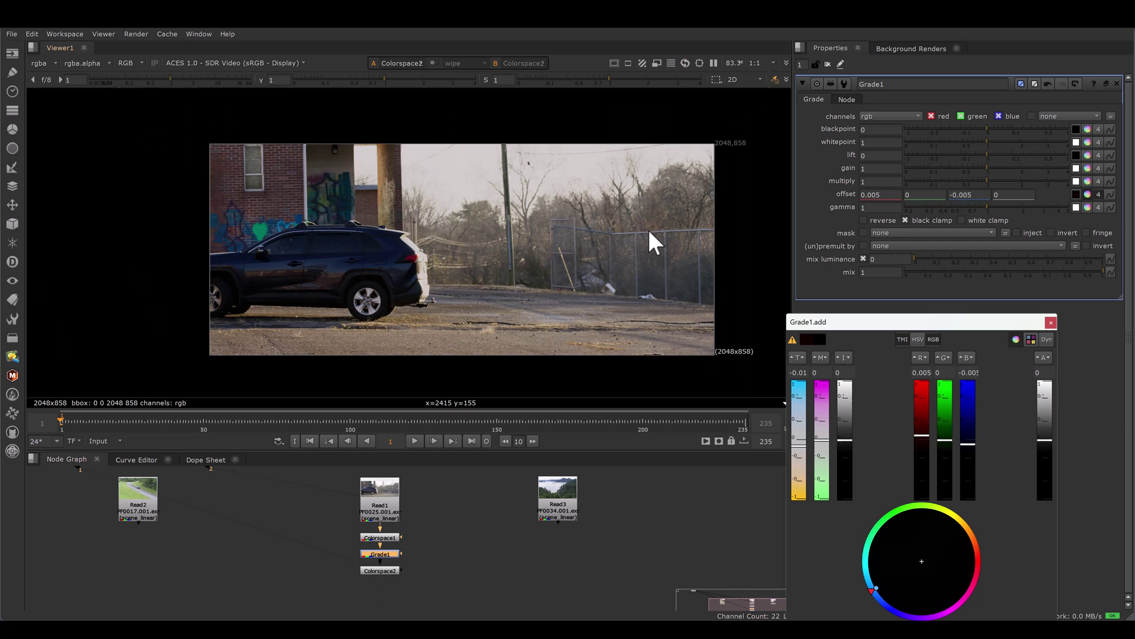
scroll(650, 232, "up", 6)
Toggle Grade1 off and on to compare the warm look with the original plate.
key("d")
key("d")
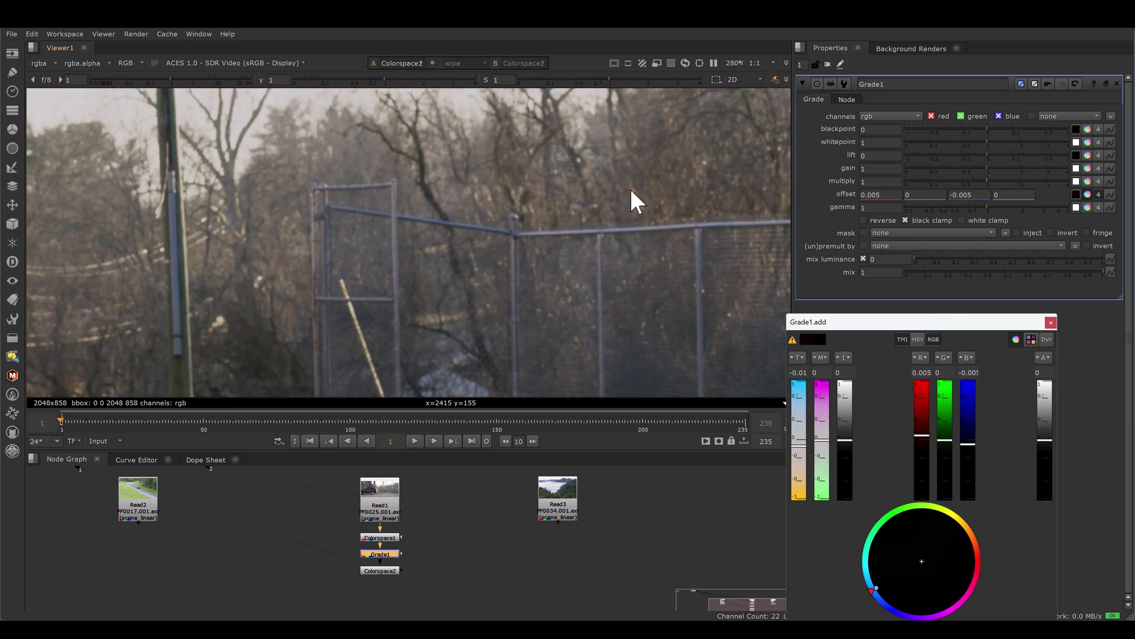
key("d")
key("d")
key("ctrl+1")
scroll(302, 266, "up", 8)
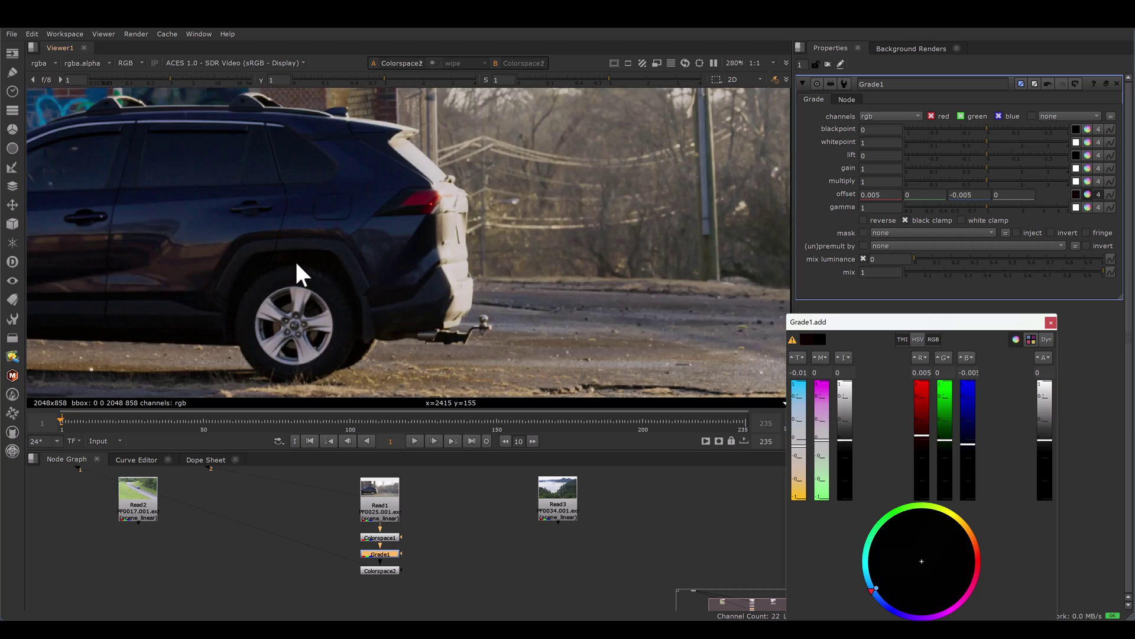
key("d")
key("d")
key("d")
key("d")
key("d")
key("d")
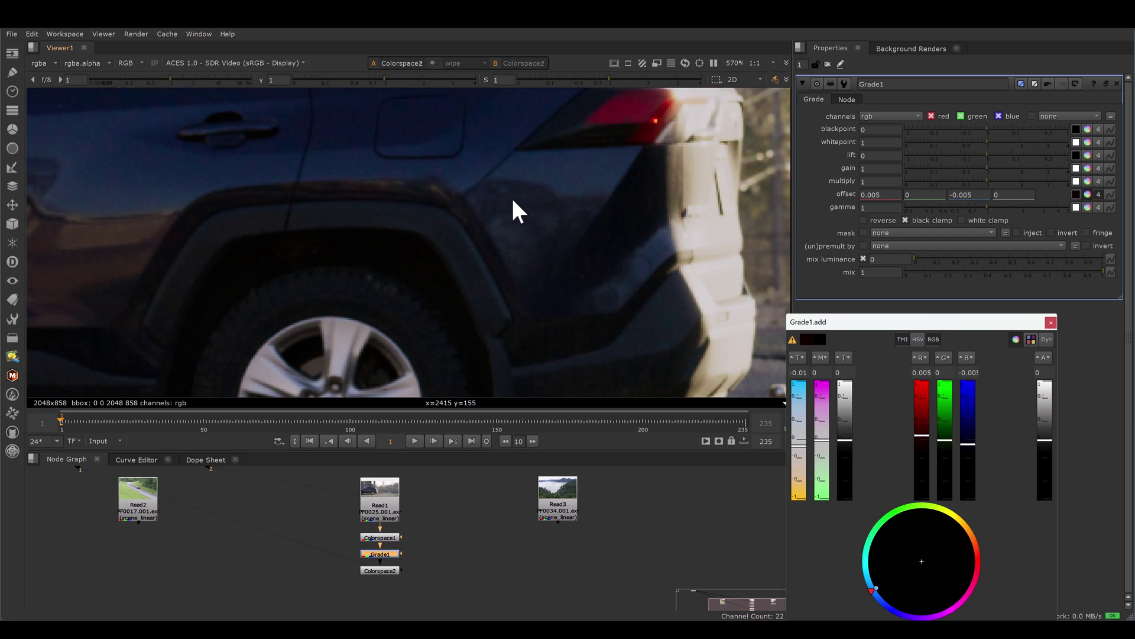
scroll(506, 202, "down", 8)
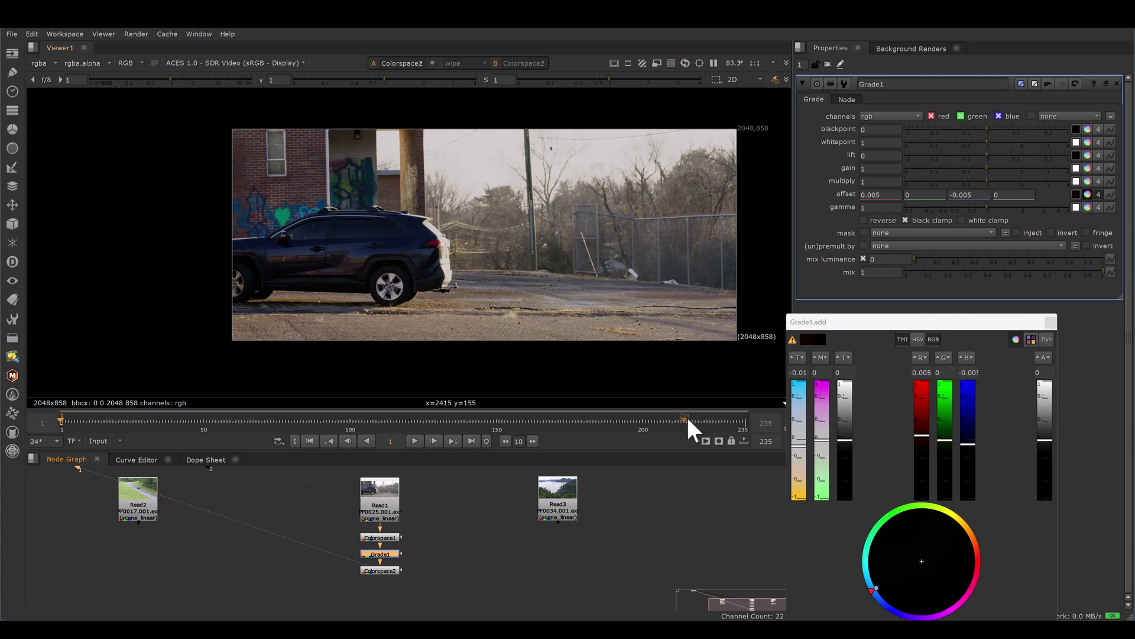
Warm the offset further to 0.01 red, 0 green and -0.01 blue.
left_click(1088, 192)
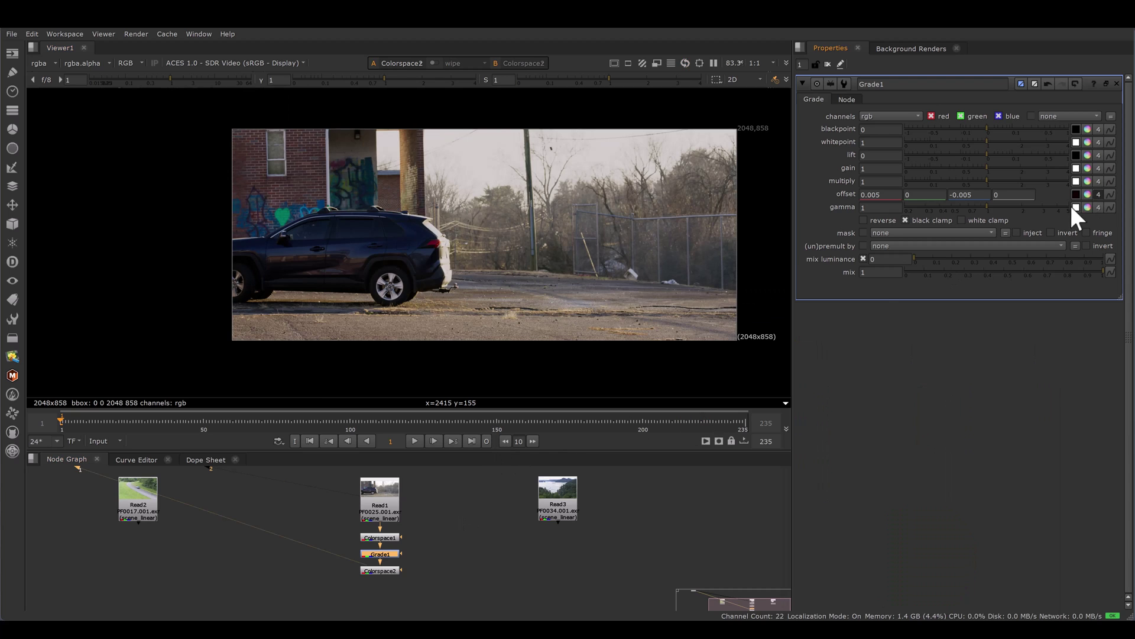
left_click(1092, 194)
left_click(800, 443)
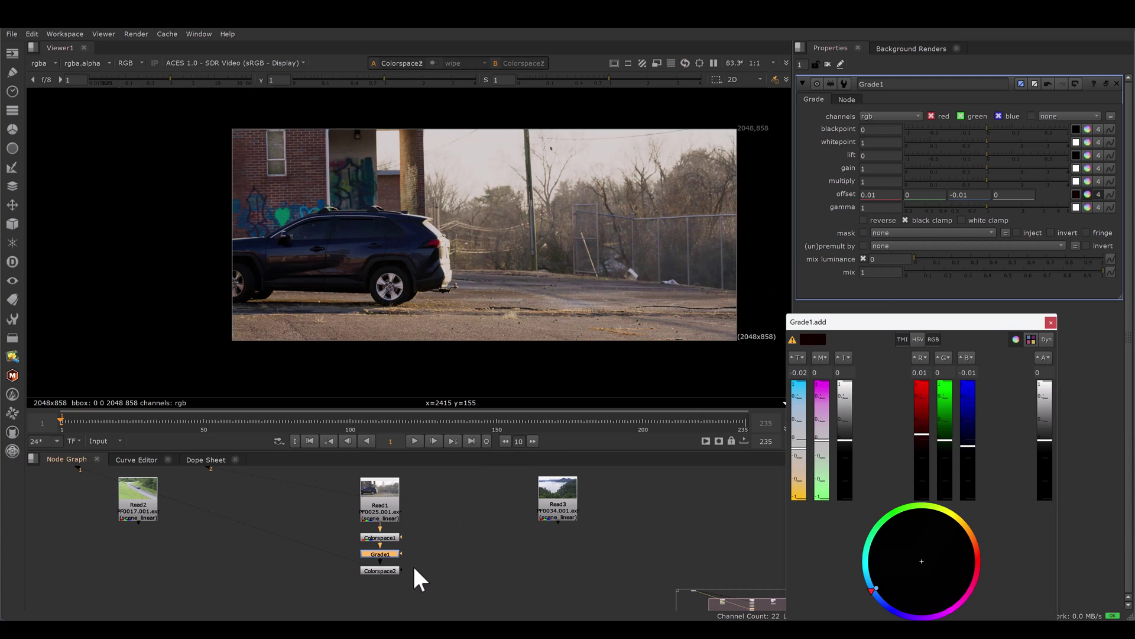
left_click(414, 560)
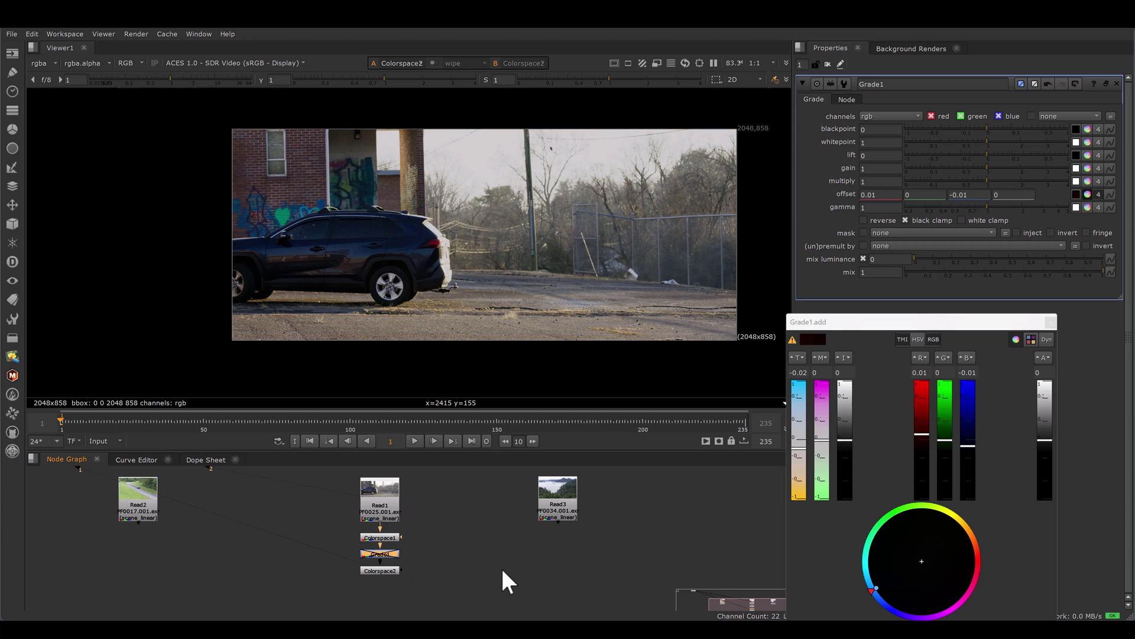
Copy the Colorspace–Grade–Colorspace chain and connect the pasted copy to Read1.
left_click_drag(346, 523, 429, 587)
key("ctrl+c")
key("ctrl+v")
left_click_drag(458, 542, 392, 517)
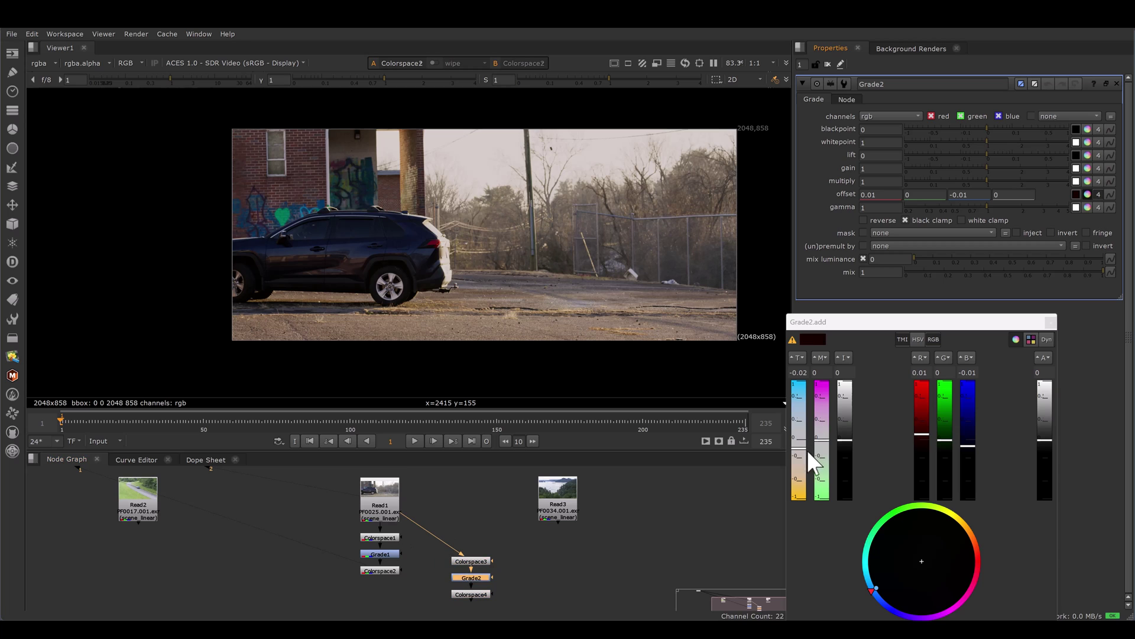
Cool Grade2's offset to -0.005 red and 0.005 blue, viewing Colorspace4's result.
left_click_drag(801, 444, 798, 435)
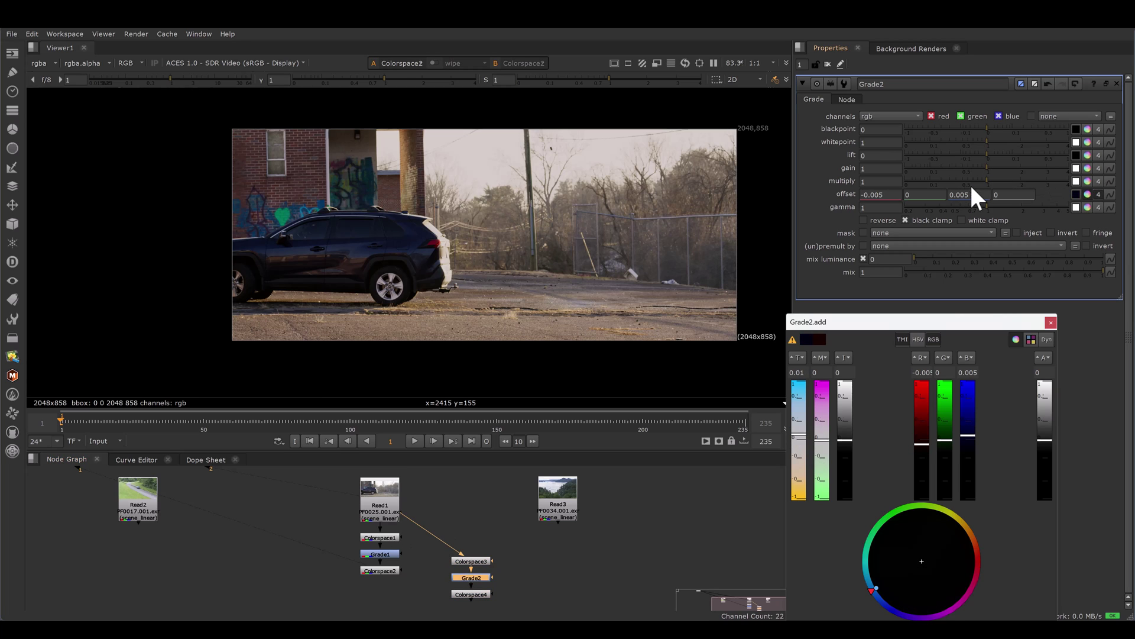
left_click(477, 593)
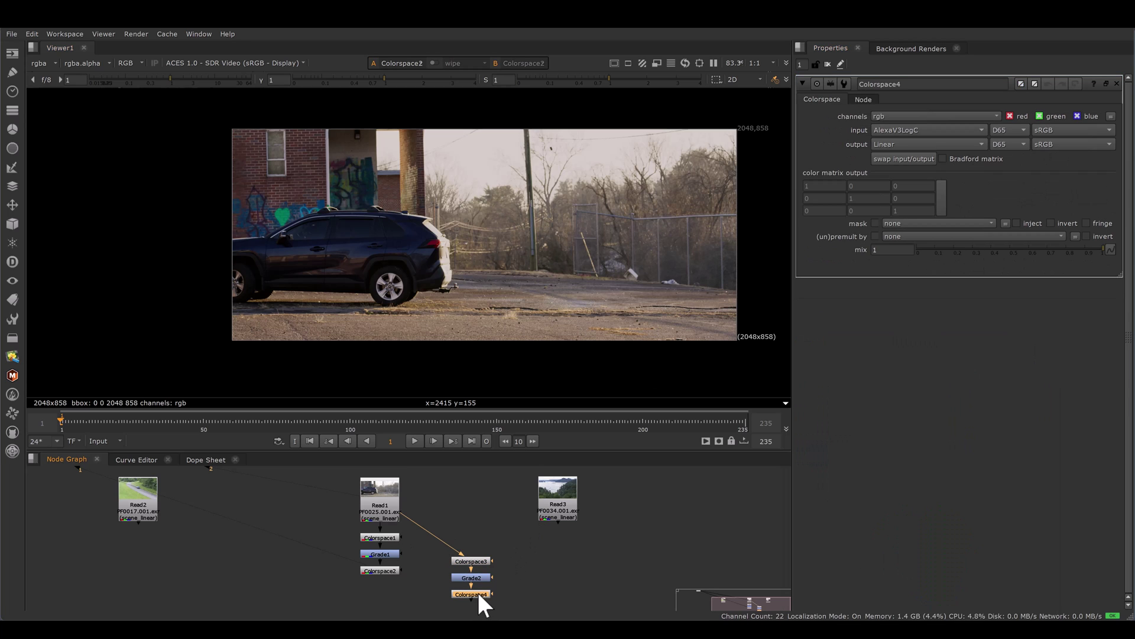
key("1")
left_click(482, 576)
scroll(565, 212, "up", 1)
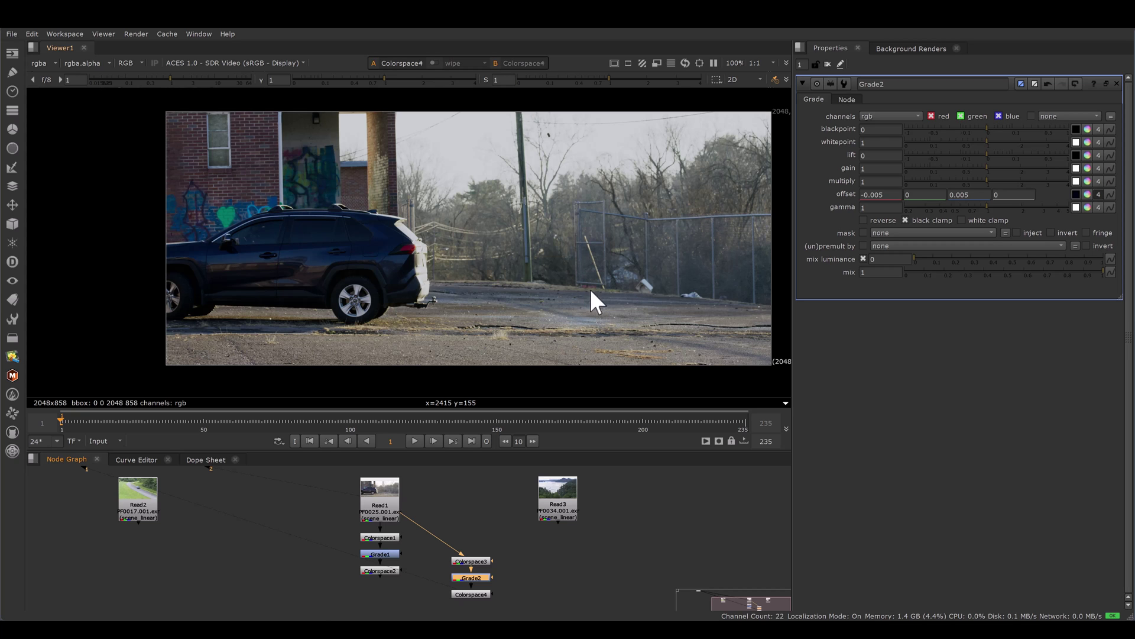
View the lake plate Read3 and paste a copy of the car plate's color chain under it.
left_click_drag(563, 501, 585, 500)
key("1")
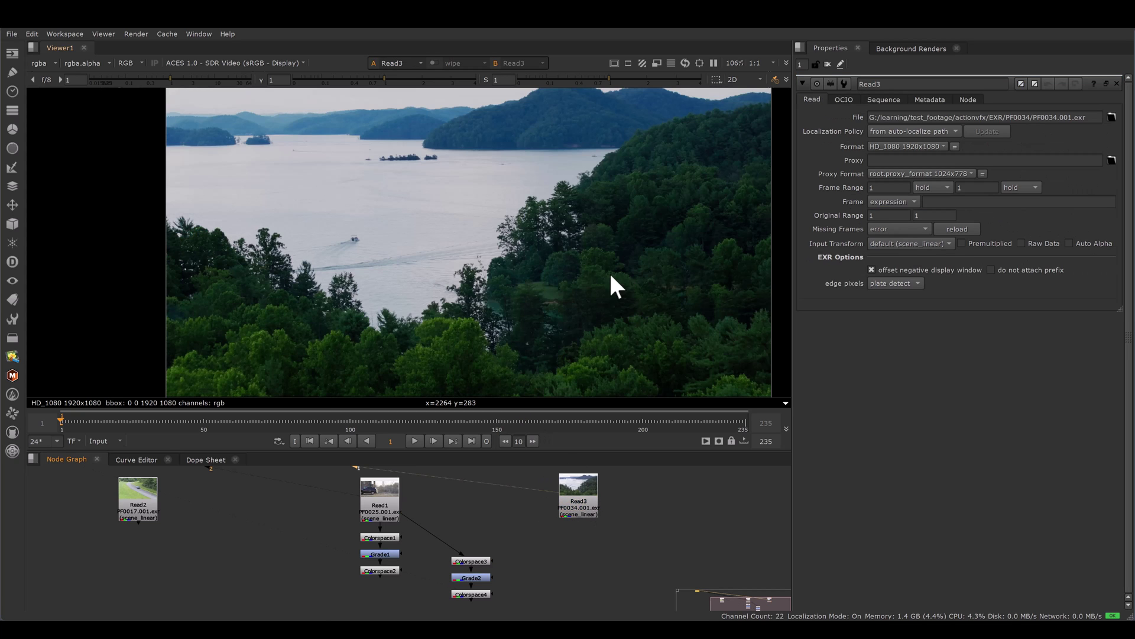
left_click_drag(337, 524, 422, 584)
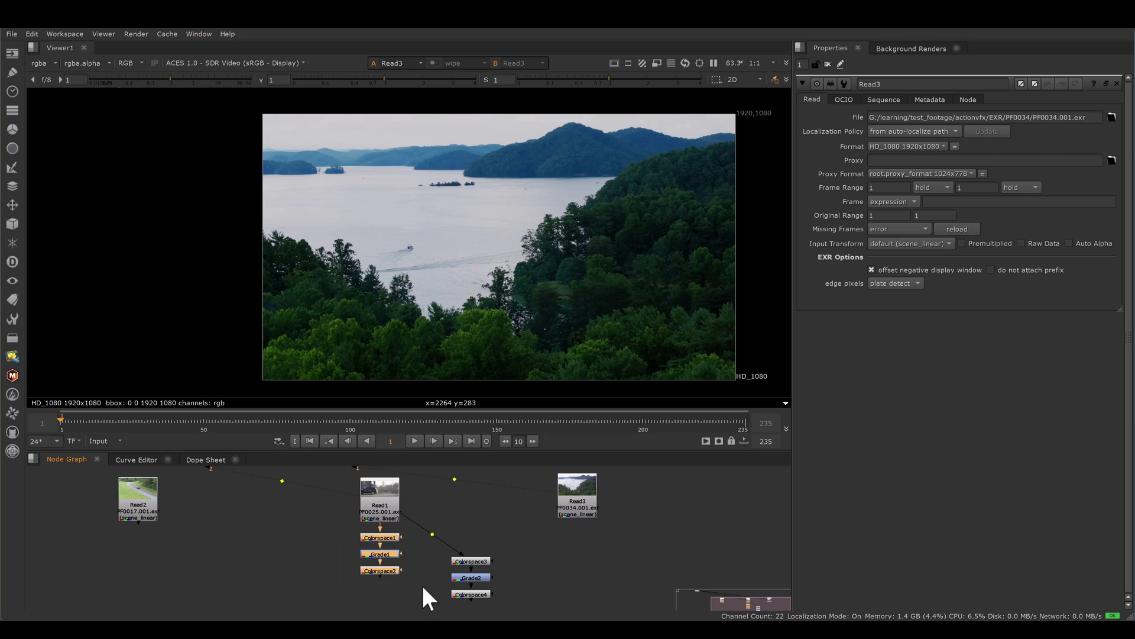
key("ctrl+c")
key("ctrl+v")
Toggle Grade3 off and on to compare the lake plate's slightly warmer look.
double_click(580, 558)
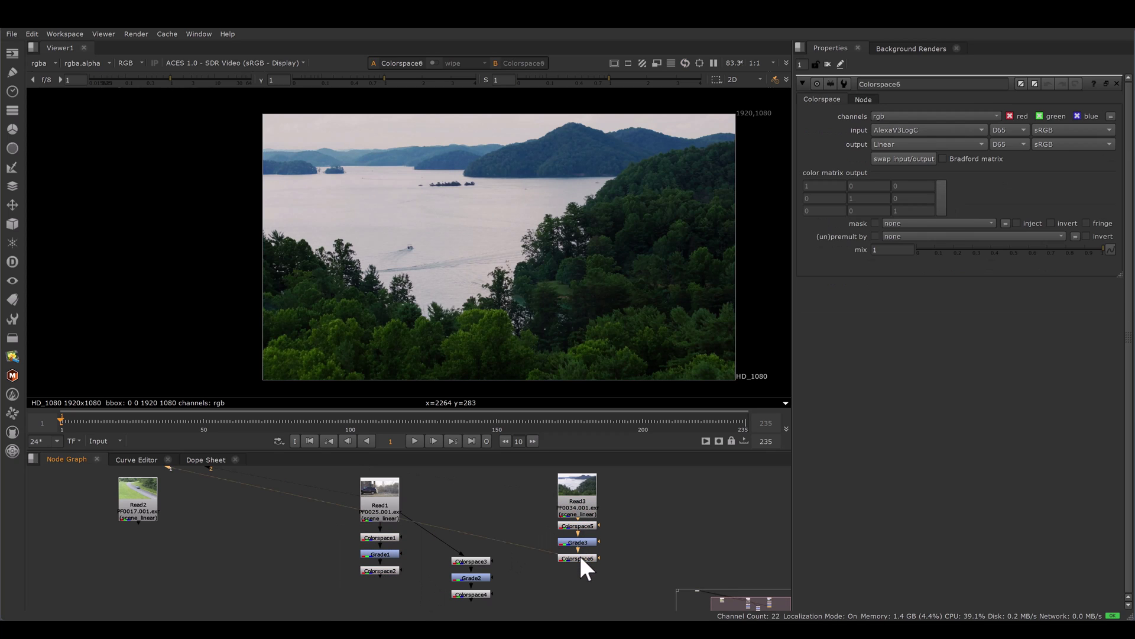
double_click(587, 541)
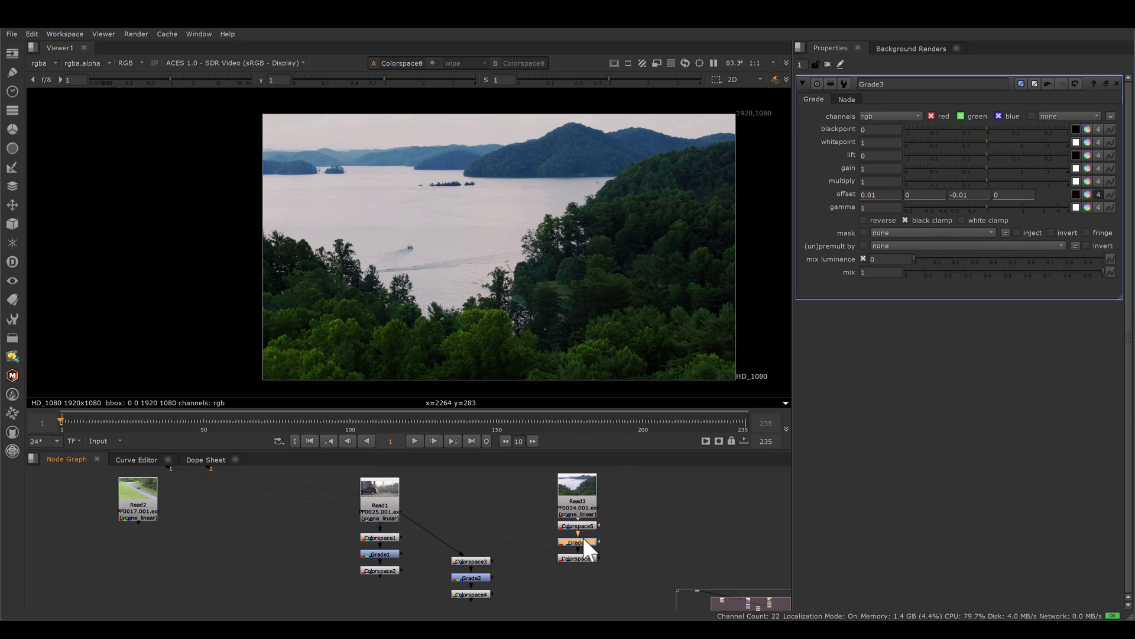
scroll(616, 172, "up", 4)
scroll(616, 172, "up", 1)
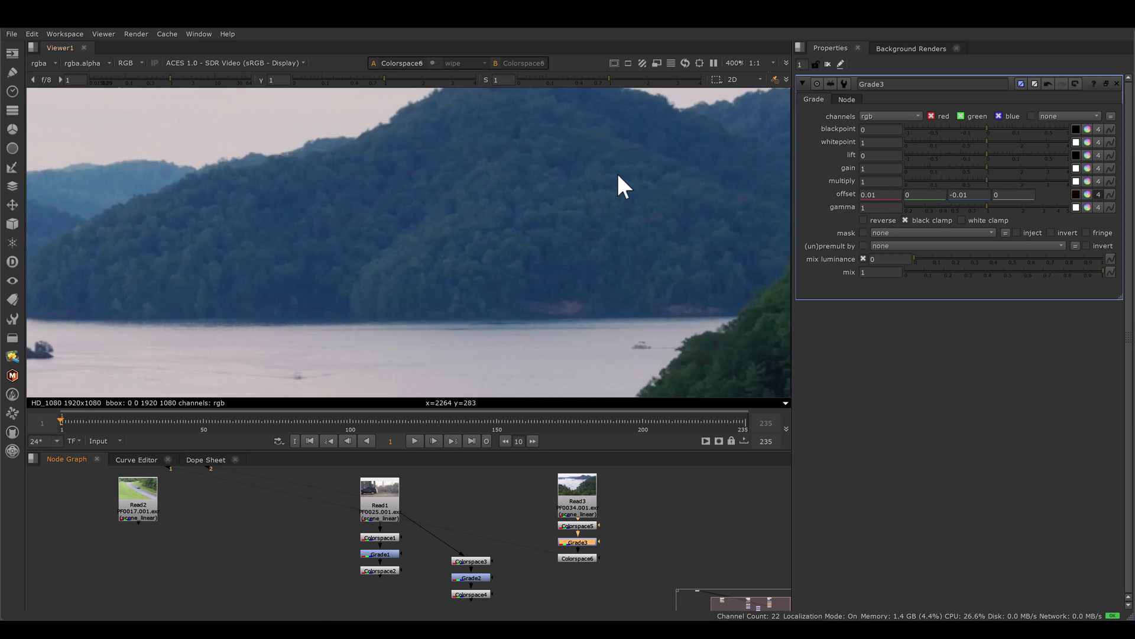
scroll(615, 178, "down", 4)
scroll(304, 163, "down", 1)
scroll(255, 155, "up", 6)
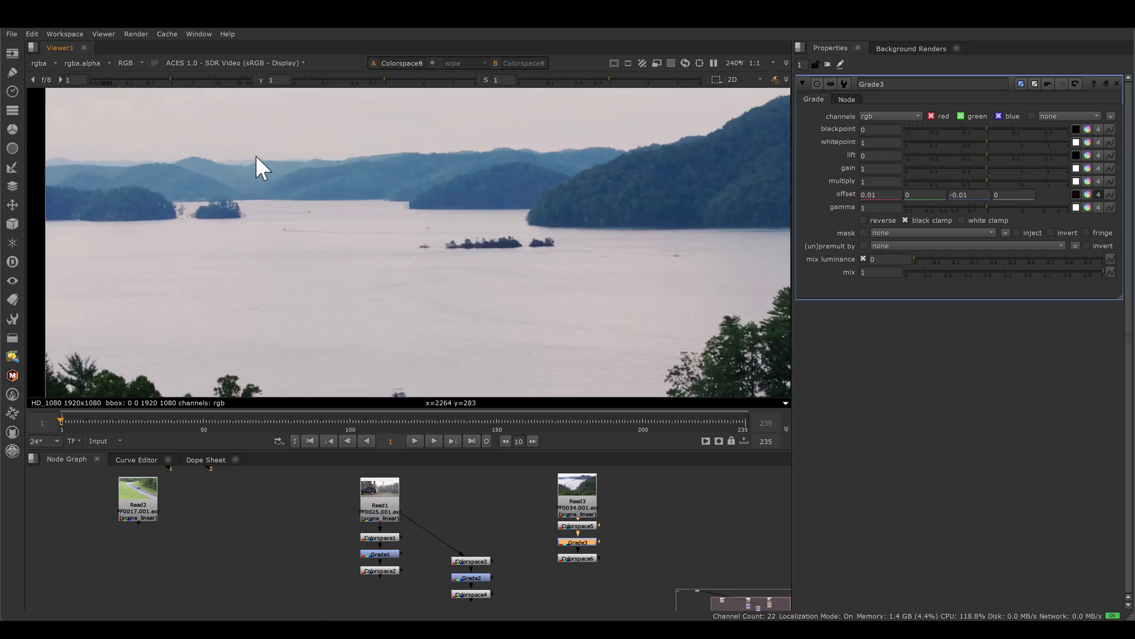
key("d")
key("d")
key("d")
key("d")
key("d")
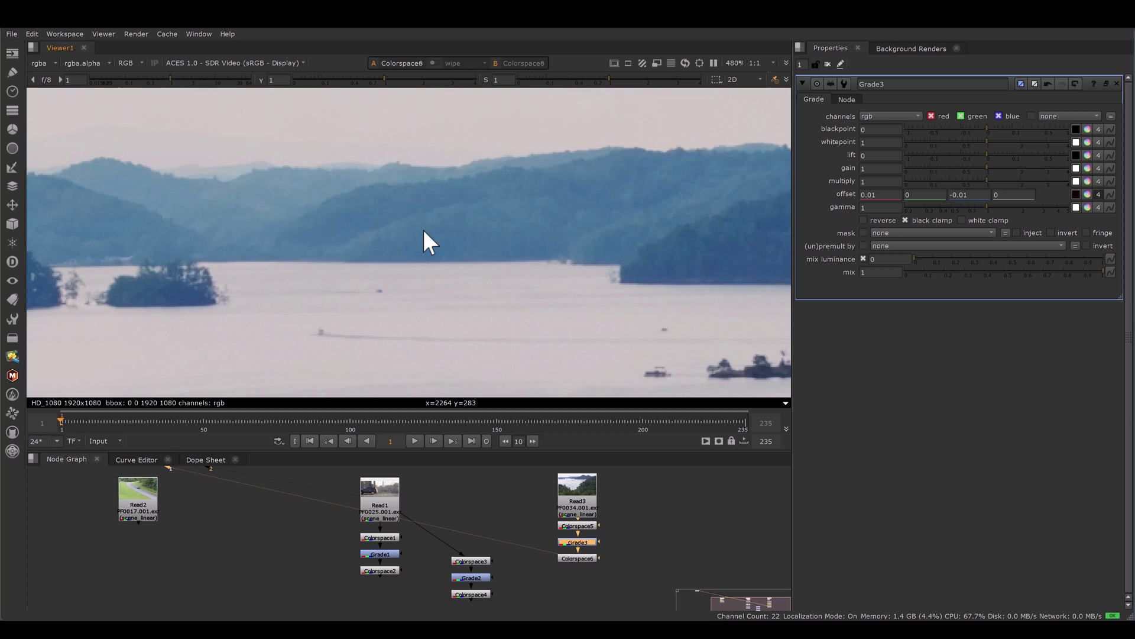
key("f")
key("d")
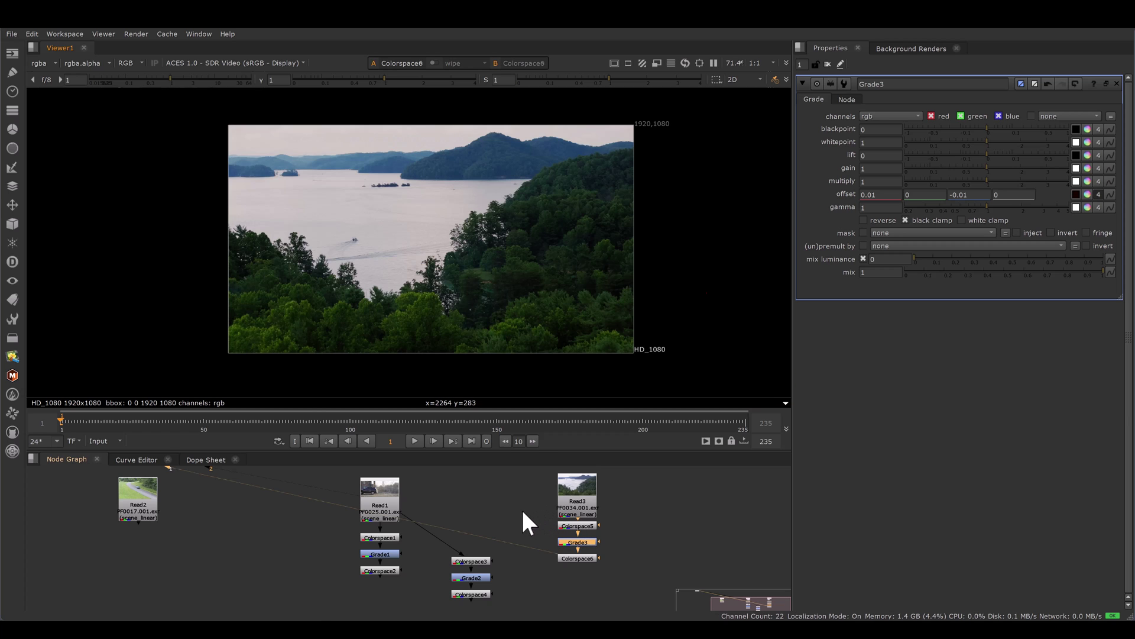
Bring the road plate into the graph and select Read2.
middle_click_drag(305, 557, 450, 555)
left_click_drag(471, 515, 568, 594)
left_click(283, 501)
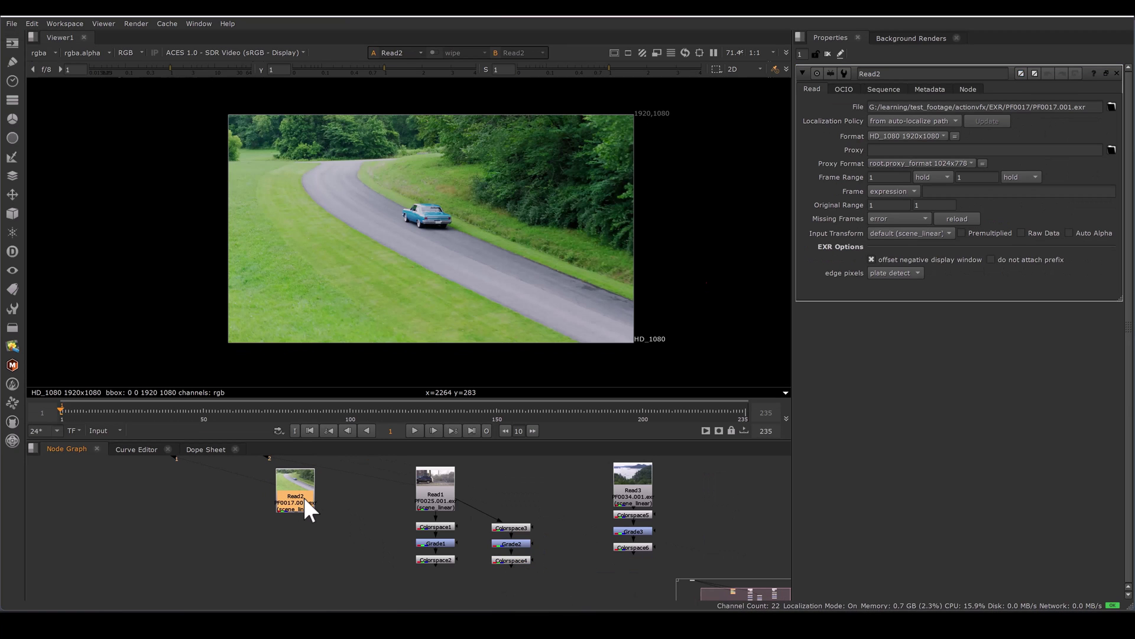
Add Colorspace7 under Read2 converting Linear to AlexaV3LogC.
key("Tab")
type("co")
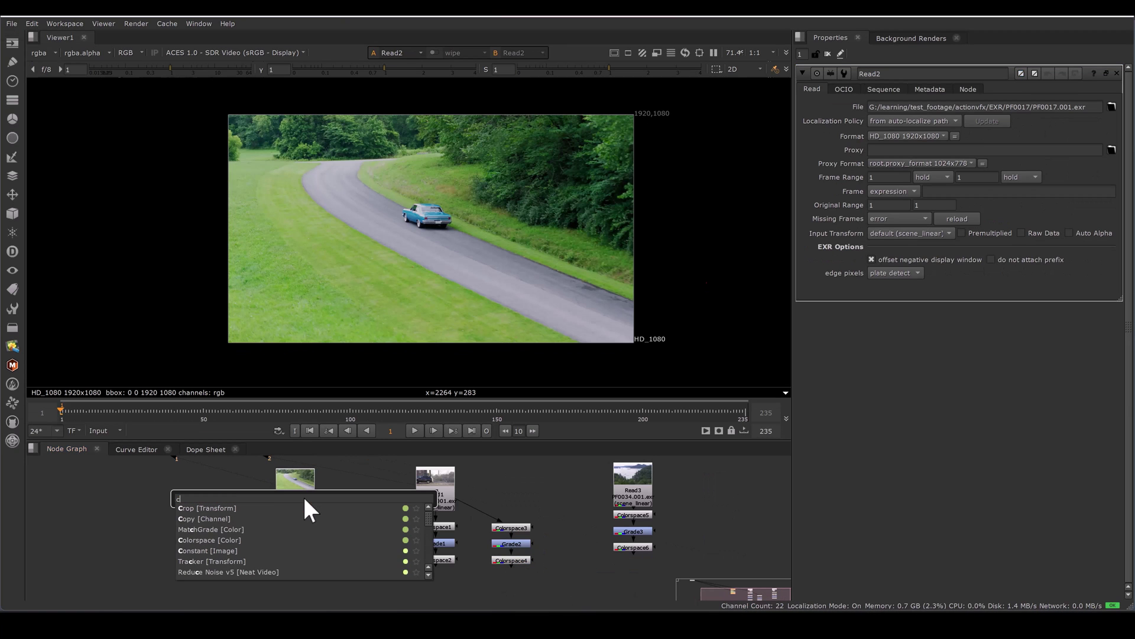
key("Down")
key("Down")
key("Return")
left_click(896, 135)
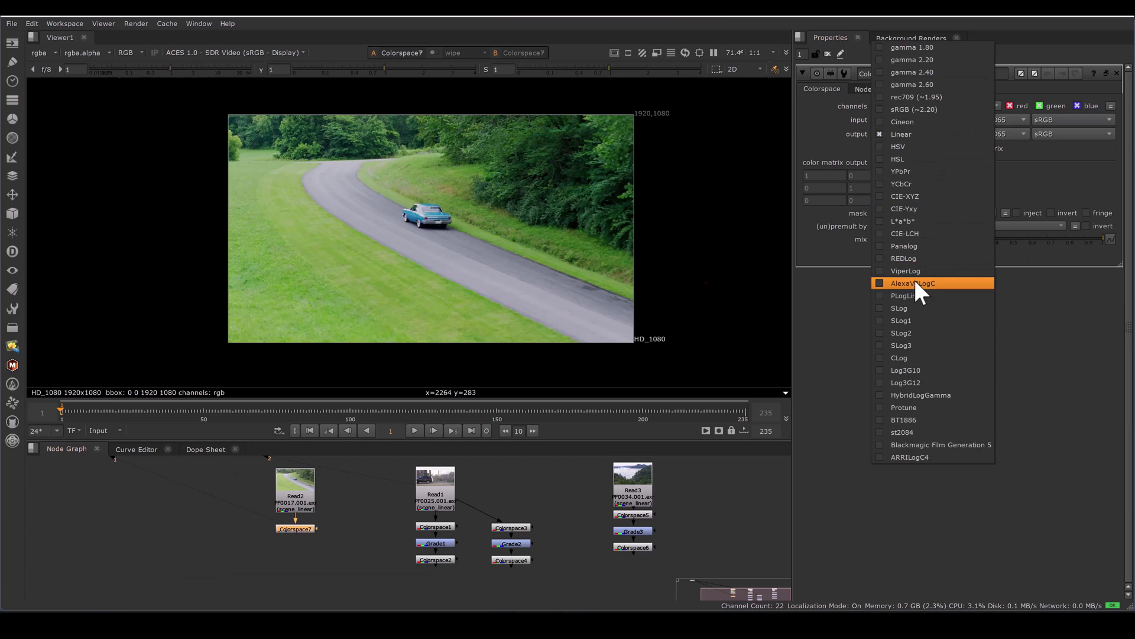
left_click(918, 287)
Duplicate it as Colorspace8 below, swapped to convert back to Linear, and view the result.
key("ctrl+c")
key("ctrl+v")
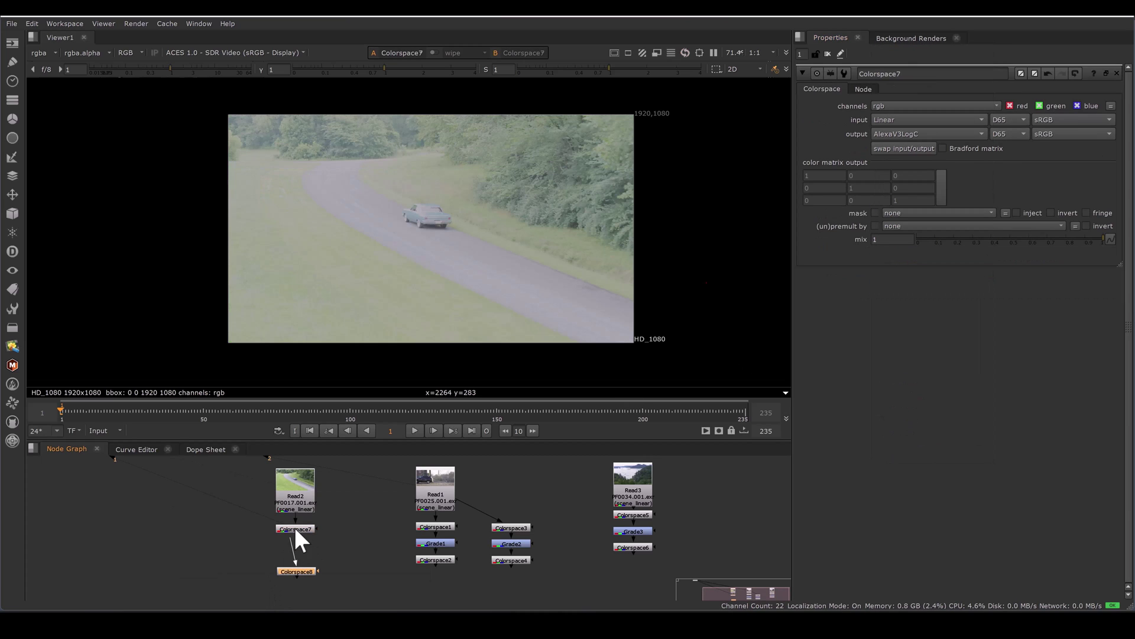
left_click_drag(299, 572, 293, 564)
double_click(293, 564)
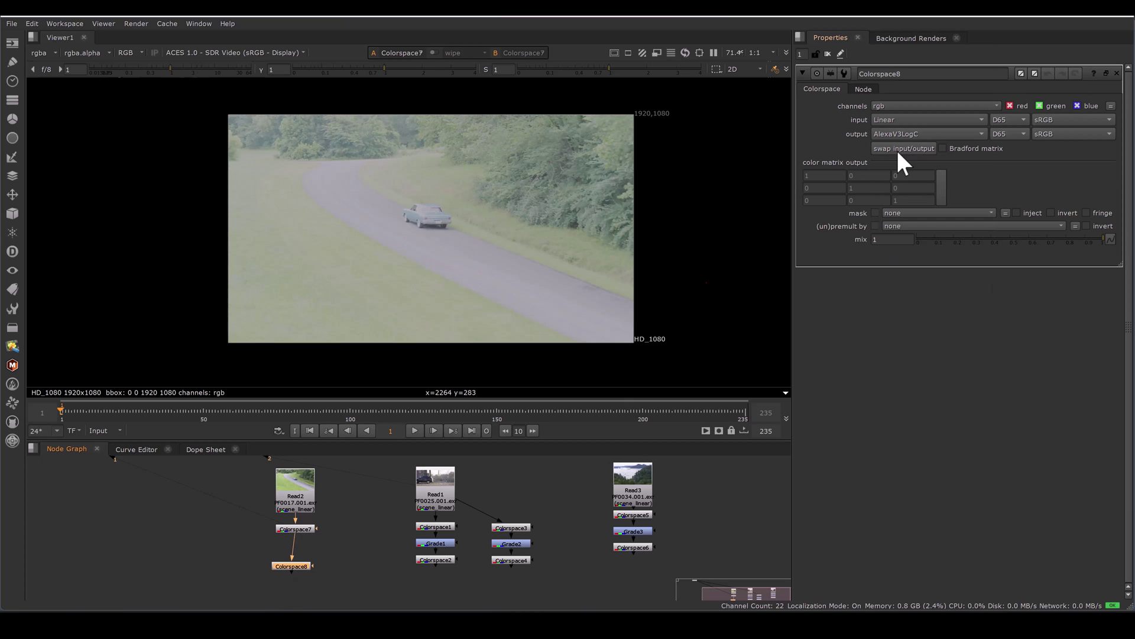
left_click(896, 148)
key("1")
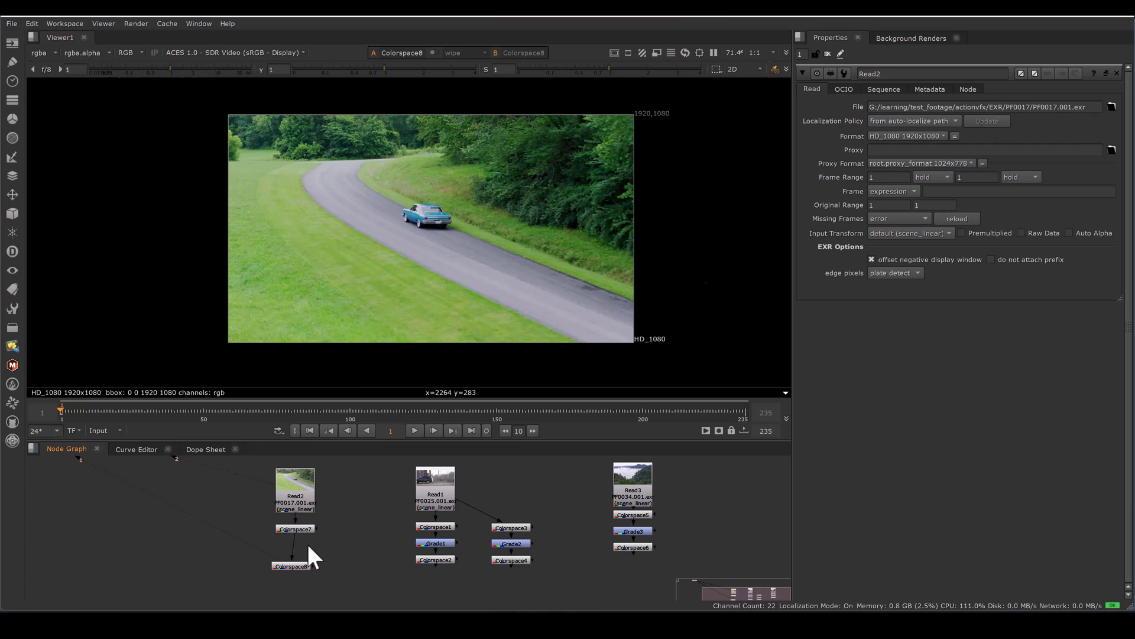
Insert Grade4 between the conversions and cool its offset to -0.0075 red, 0.0075 blue.
key("g")
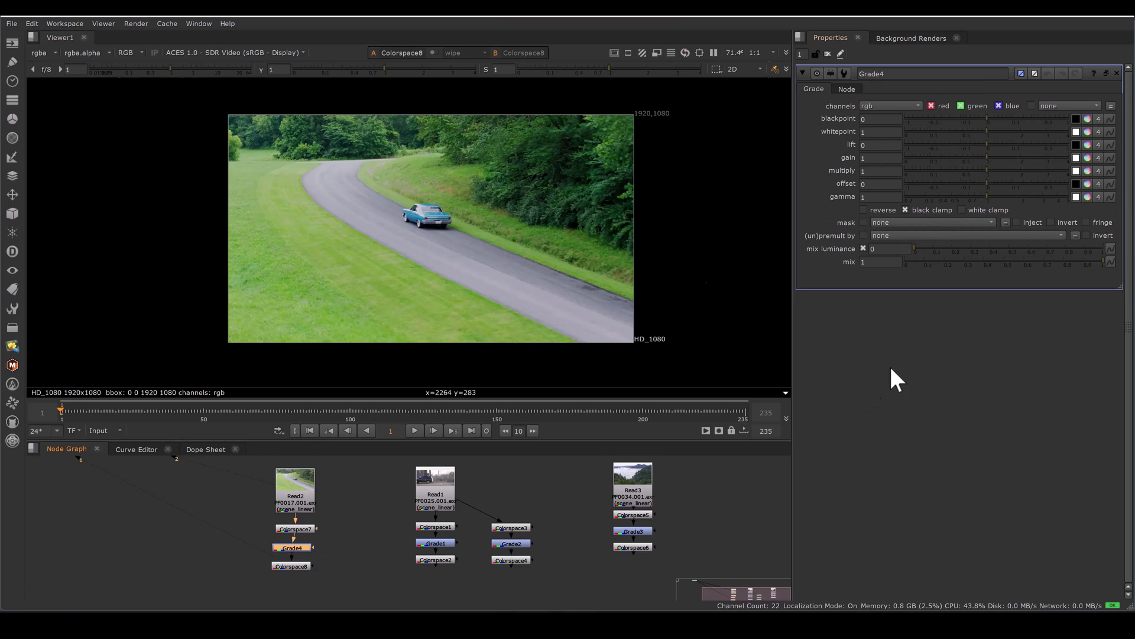
left_click(1099, 183)
left_click(1088, 184, "ctrl")
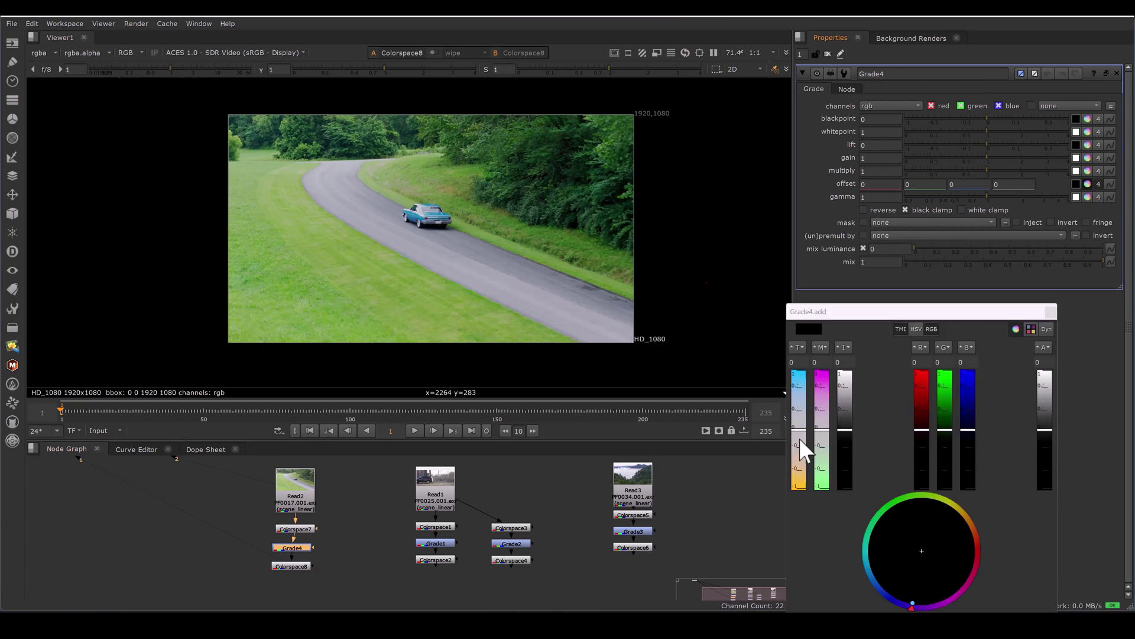
left_click_drag(831, 309, 705, 216)
left_click_drag(673, 336, 680, 321)
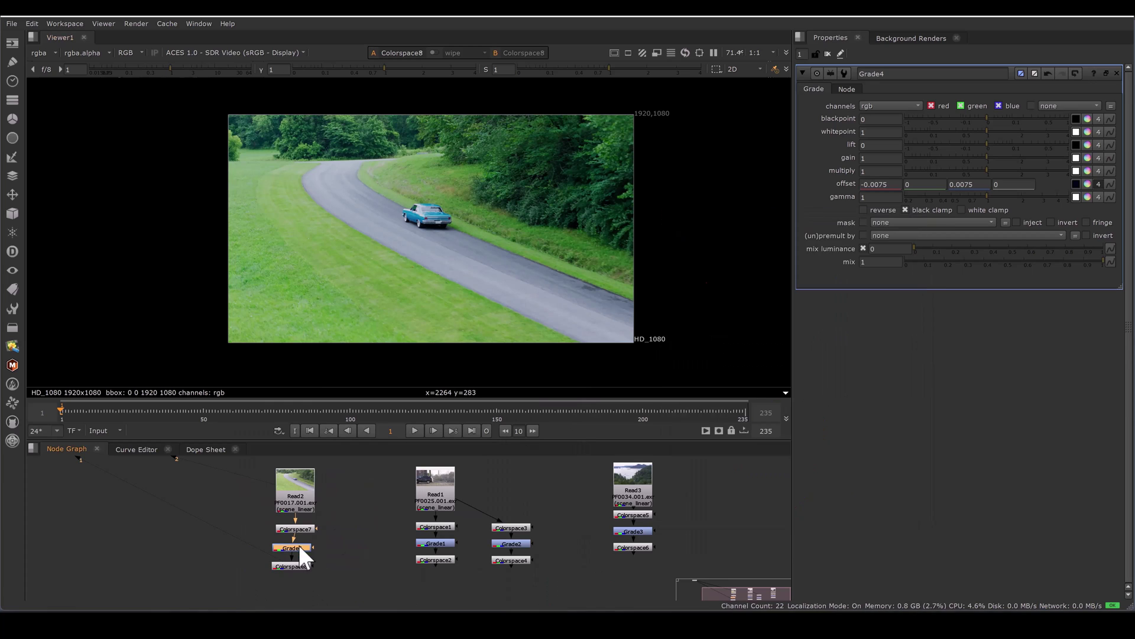
key("d")
key("d")
key("d")
key("d")
key("d")
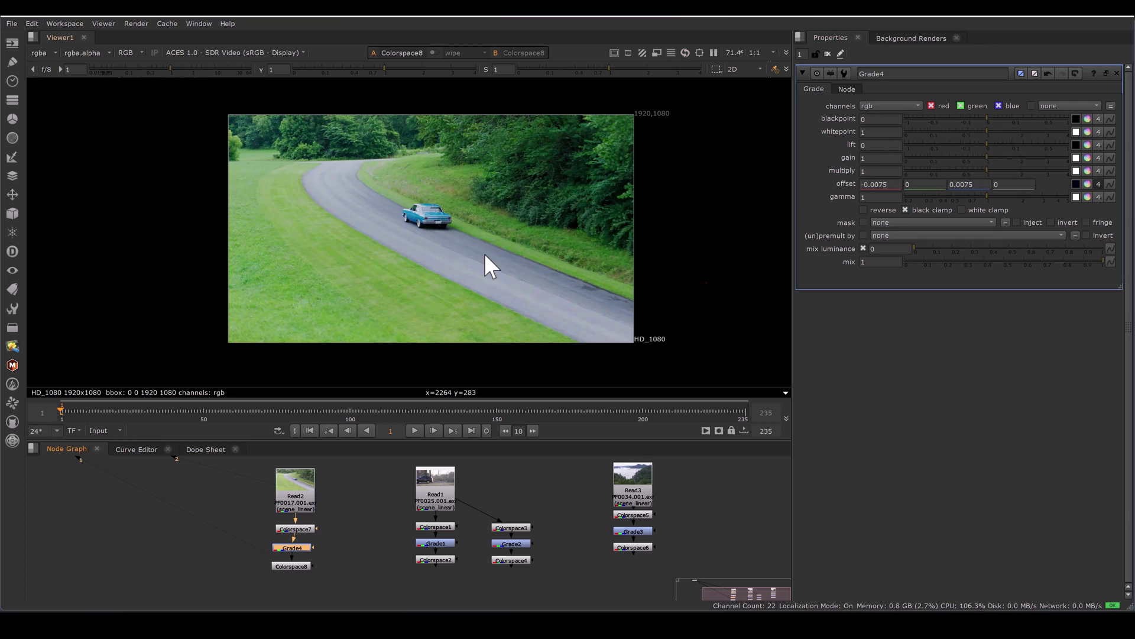
Line up Read2 with Colorspace7, Grade4 and Colorspace8 in the graph, then select Grade4.
left_click_drag(302, 504, 345, 577)
left_click_drag(301, 545, 290, 545)
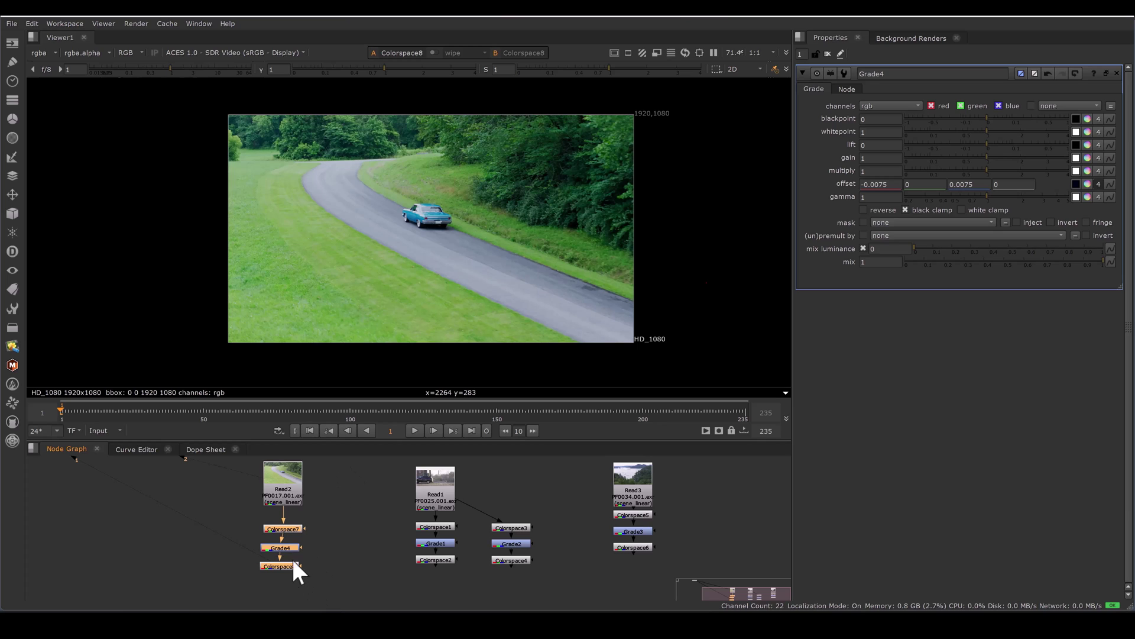
left_click_drag(229, 506, 346, 595)
left_click(324, 582)
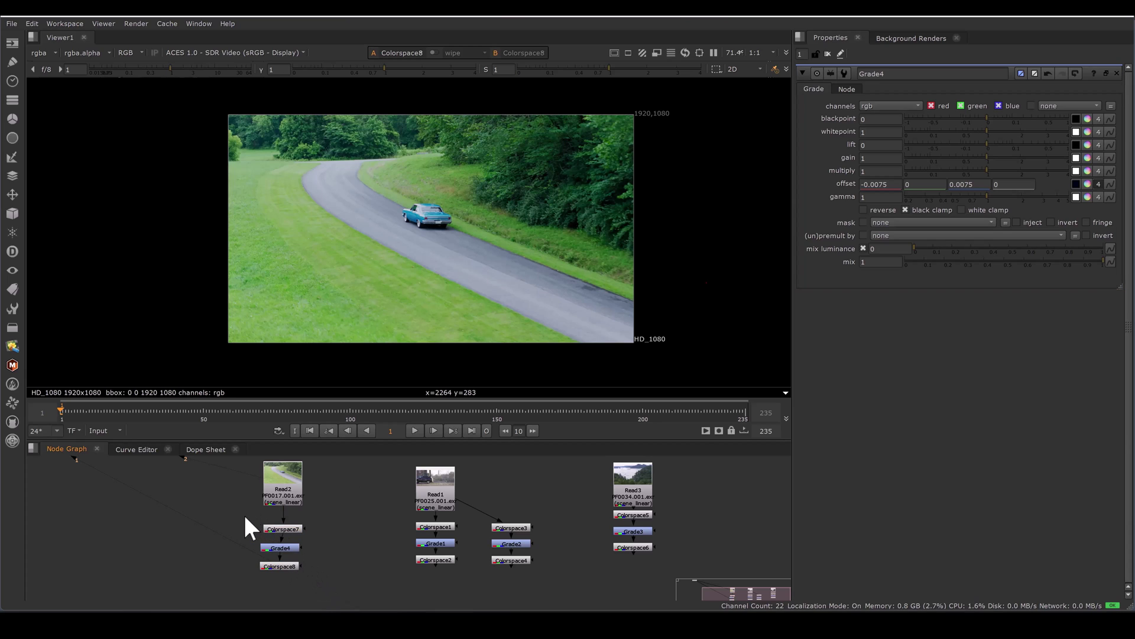
left_click_drag(244, 516, 318, 583)
left_click(340, 556)
left_click(285, 548)
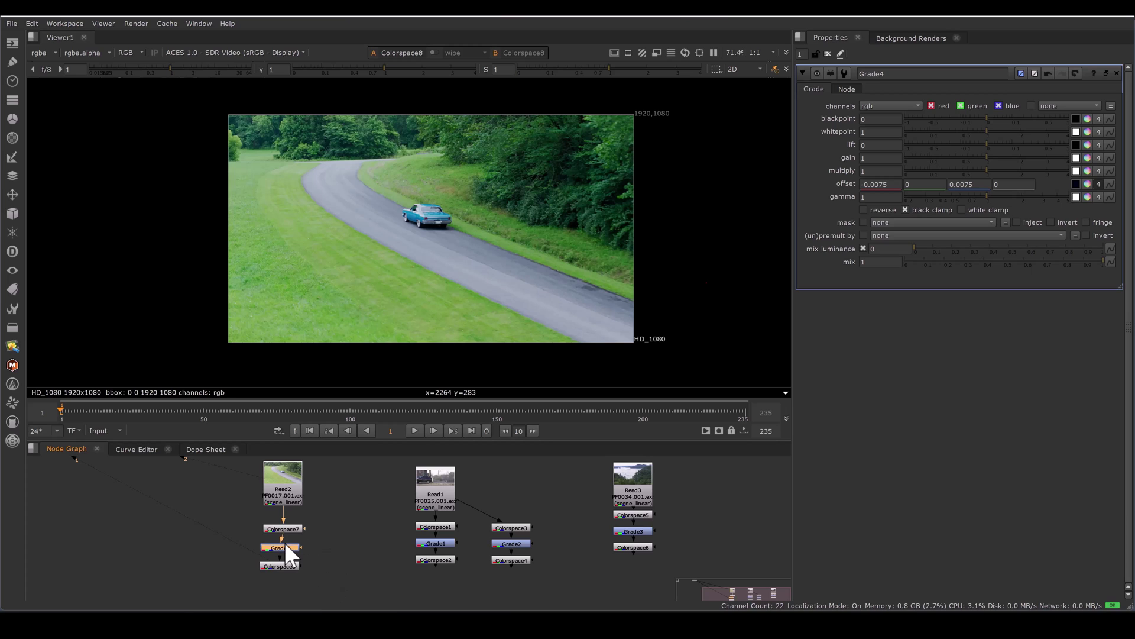